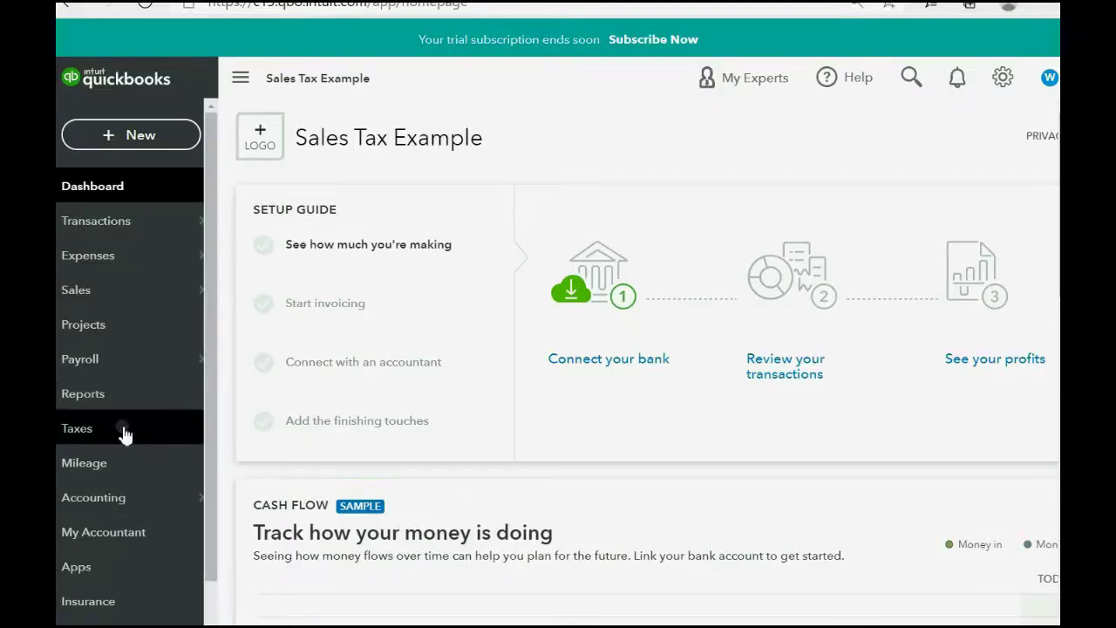
Go from the Taxes sales tax center to the sales tax Edit settings page
click(125, 432)
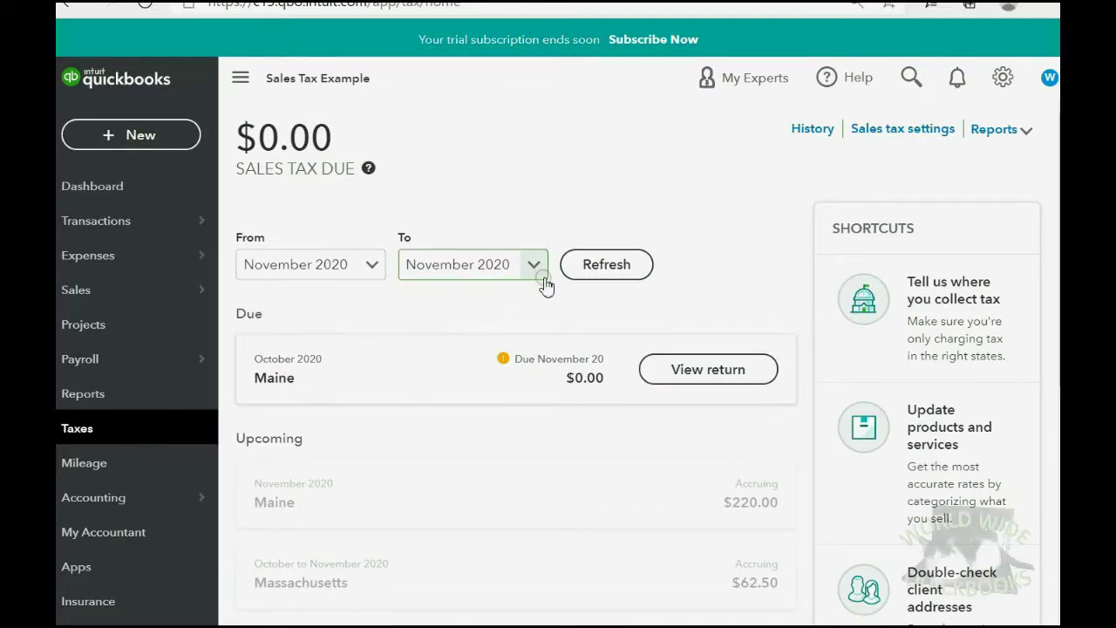
click(897, 133)
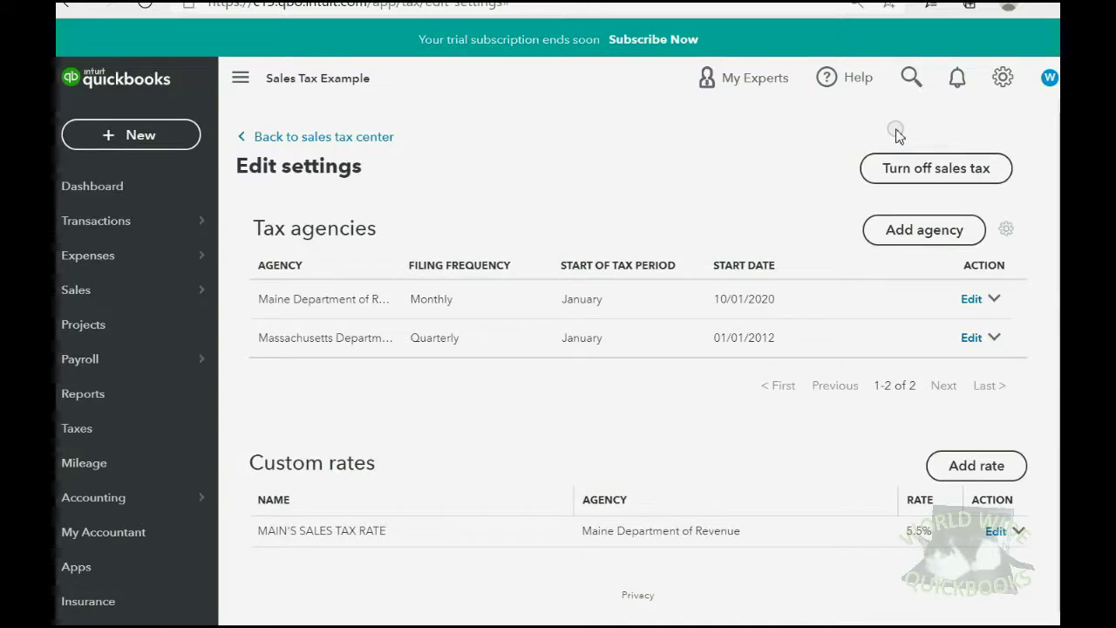
Start a new tax agency and select Tennessee Department of Revenue from the agency list
click(942, 231)
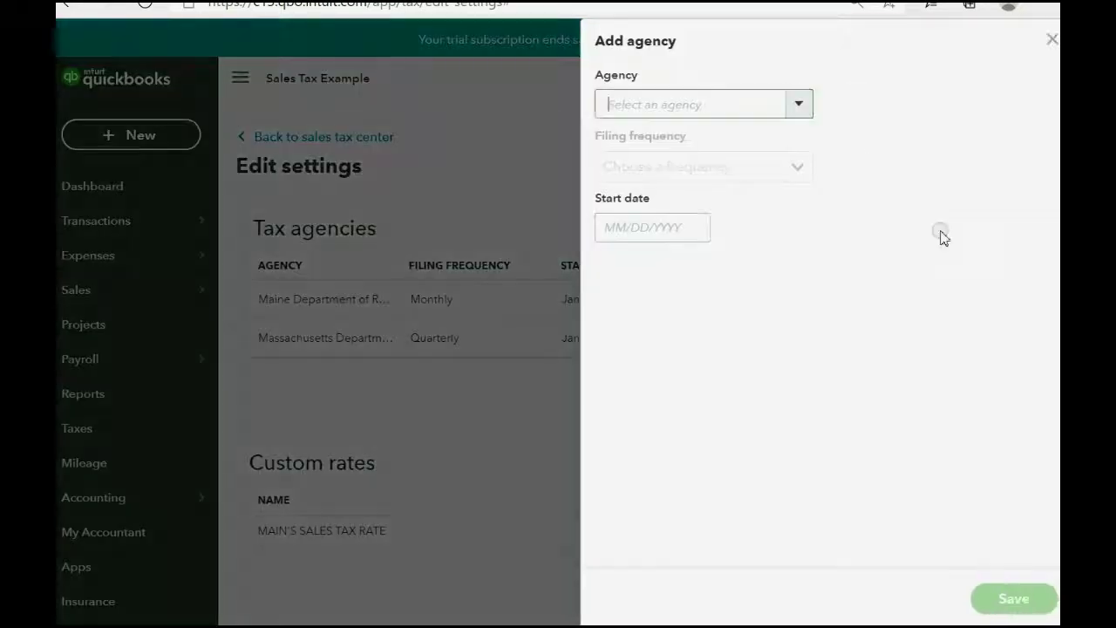
click(801, 108)
scroll(801, 150, down, 1)
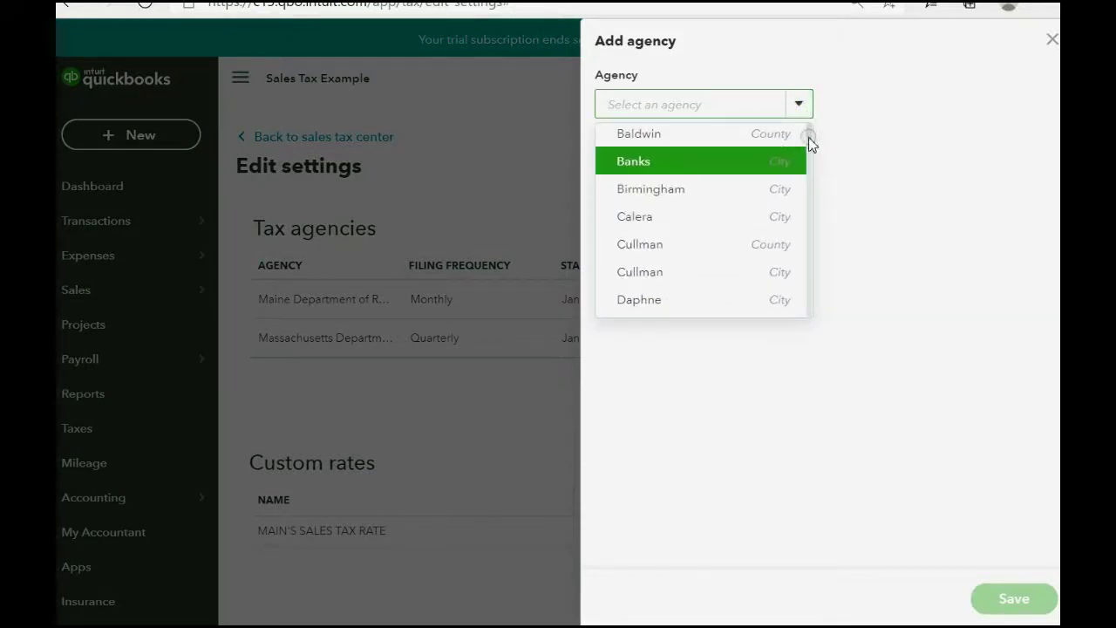
scroll(810, 155, down, 5)
mouse_move(810, 154)
mouse_down()
mouse_move(820, 240)
mouse_move(807, 298)
mouse_up()
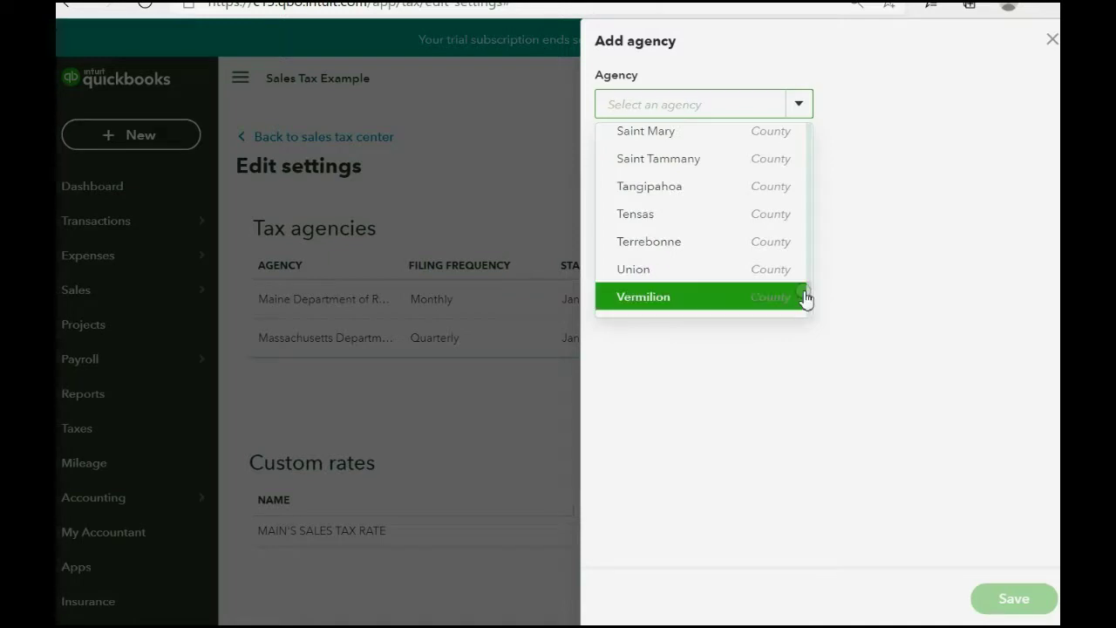
scroll(719, 255, up, 2)
scroll(719, 253, down, 1)
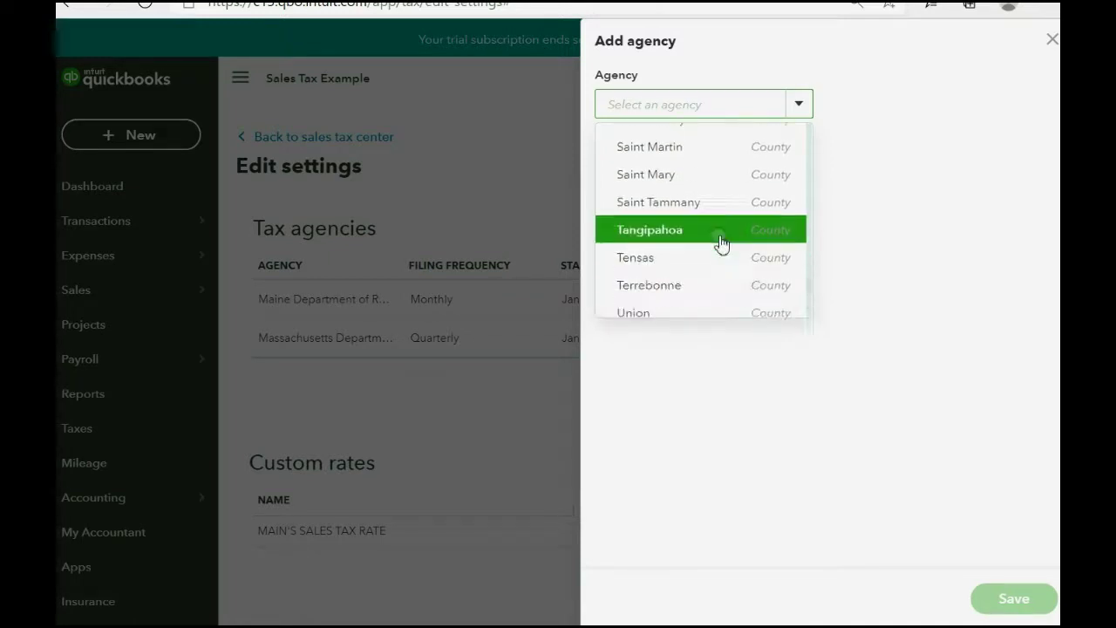
scroll(721, 243, down, 2)
scroll(721, 244, down, 2)
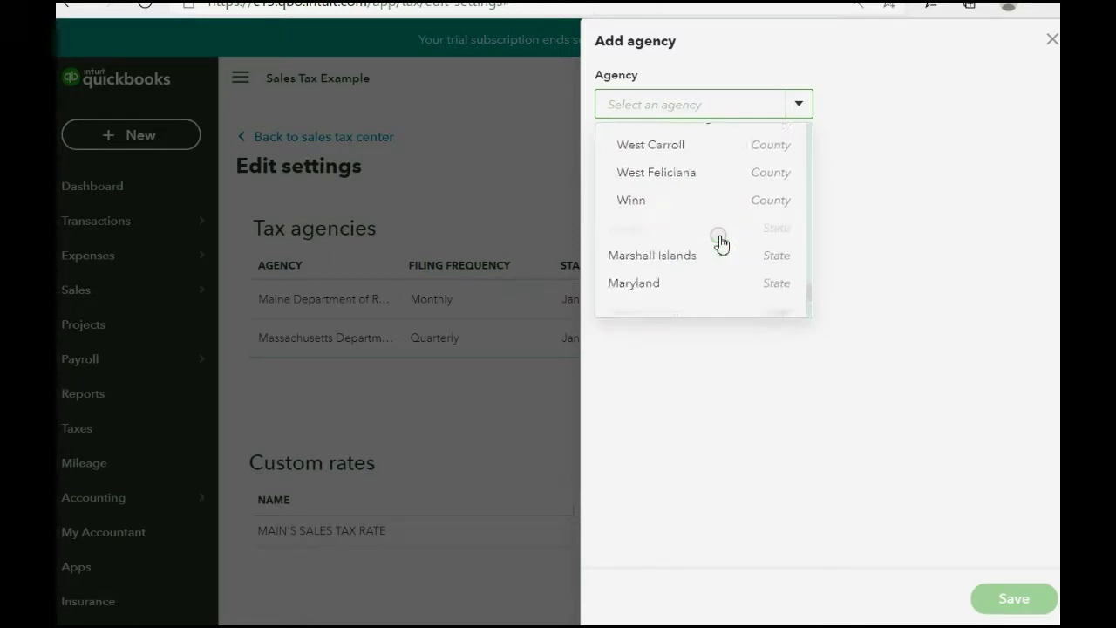
scroll(721, 244, down, 1)
scroll(721, 244, down, 1)
scroll(720, 243, down, 2)
scroll(720, 243, down, 1)
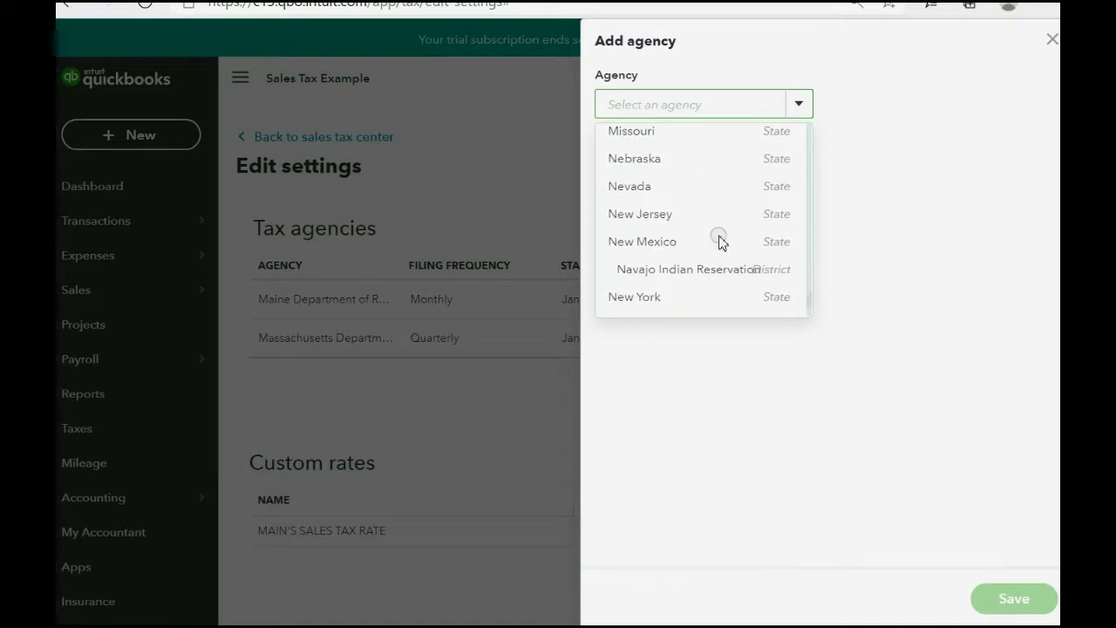
scroll(720, 244, down, 2)
scroll(720, 243, down, 2)
scroll(719, 241, down, 3)
scroll(718, 240, down, 1)
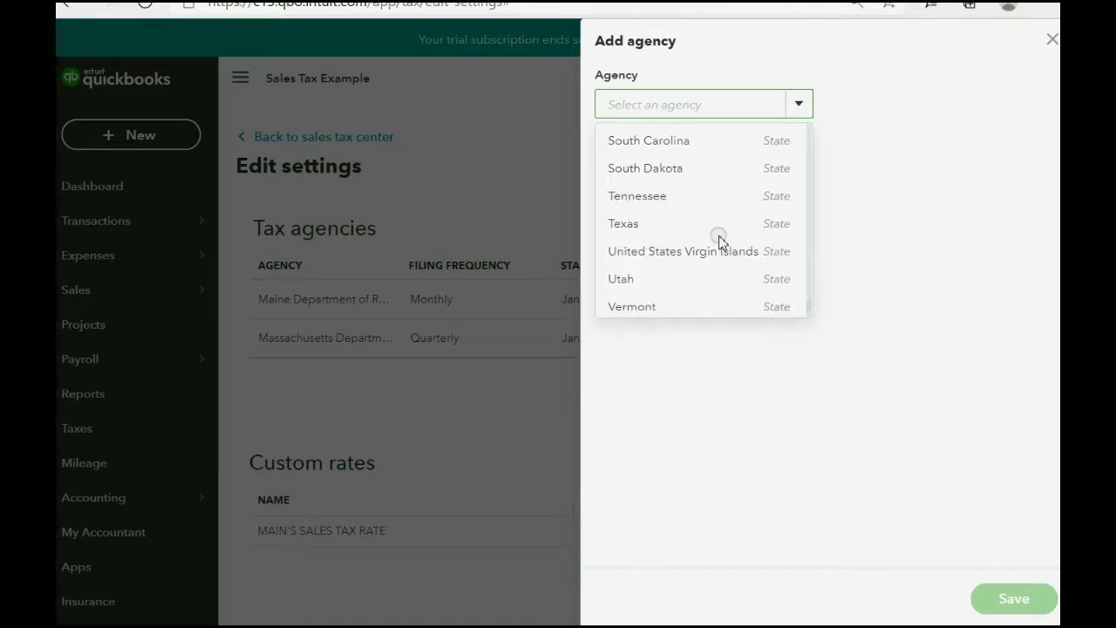
click(721, 203)
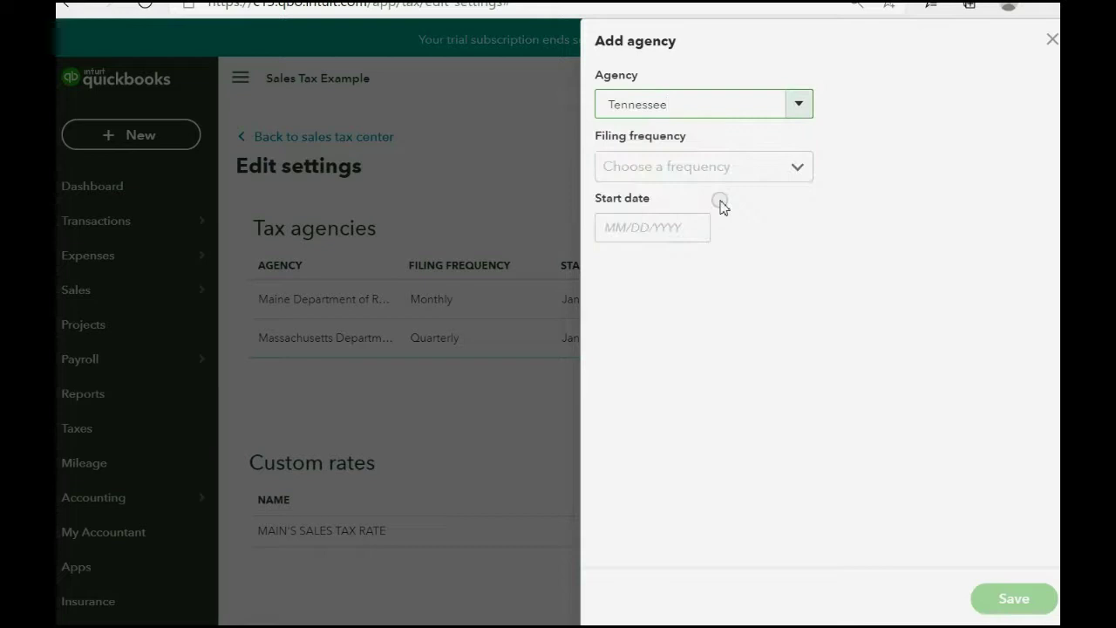
Set the Tennessee agency to file Monthly from 10/01/2020 and save it
click(801, 175)
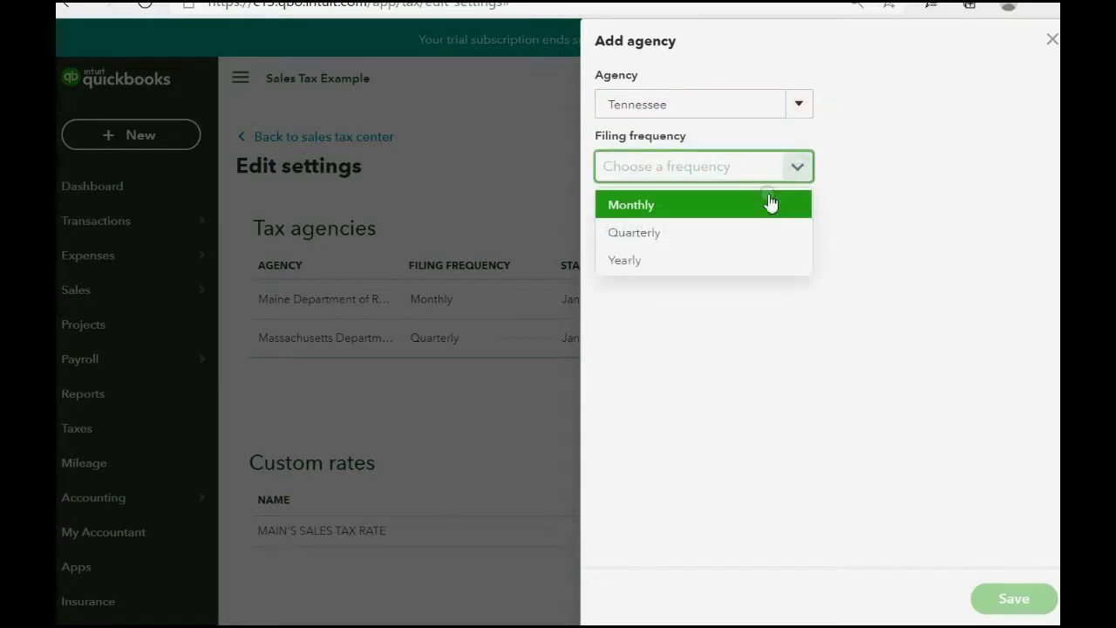
click(768, 203)
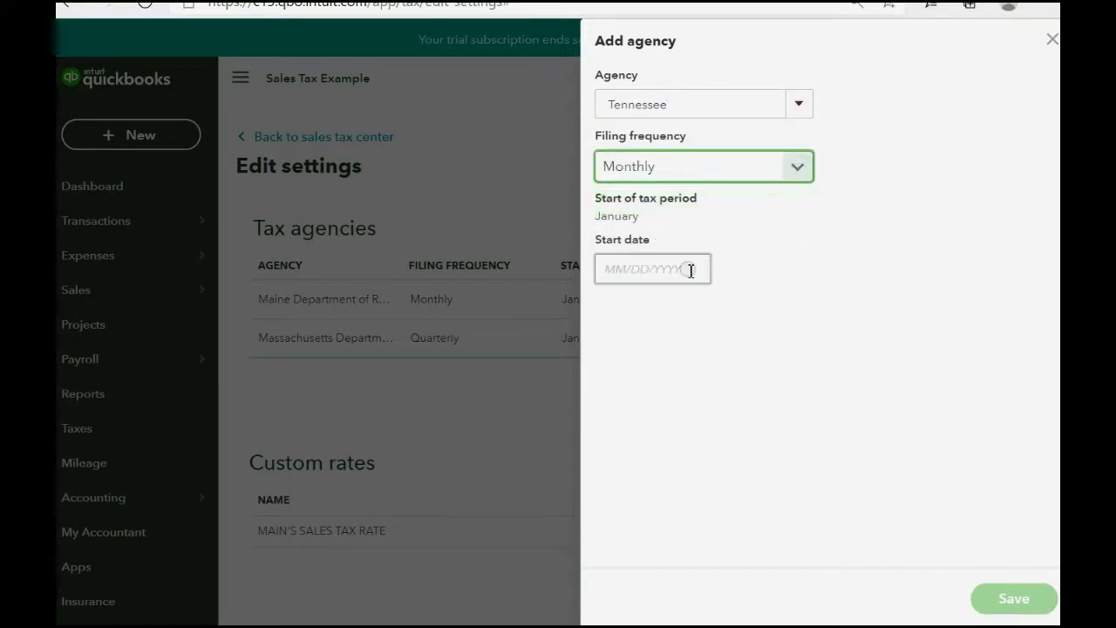
click(689, 269)
click(615, 312)
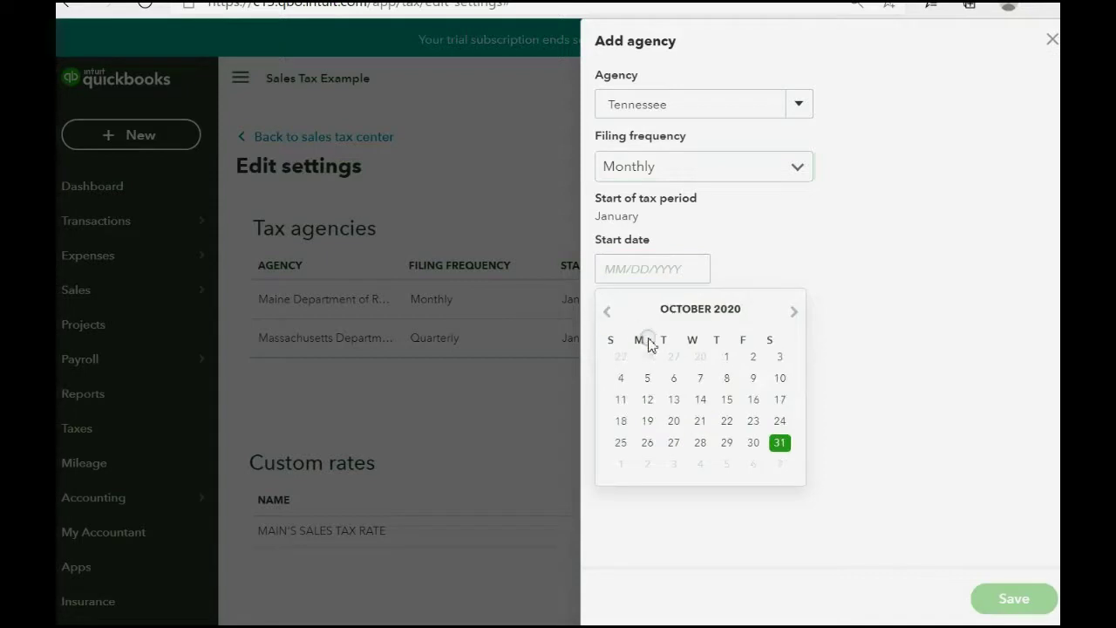
click(726, 359)
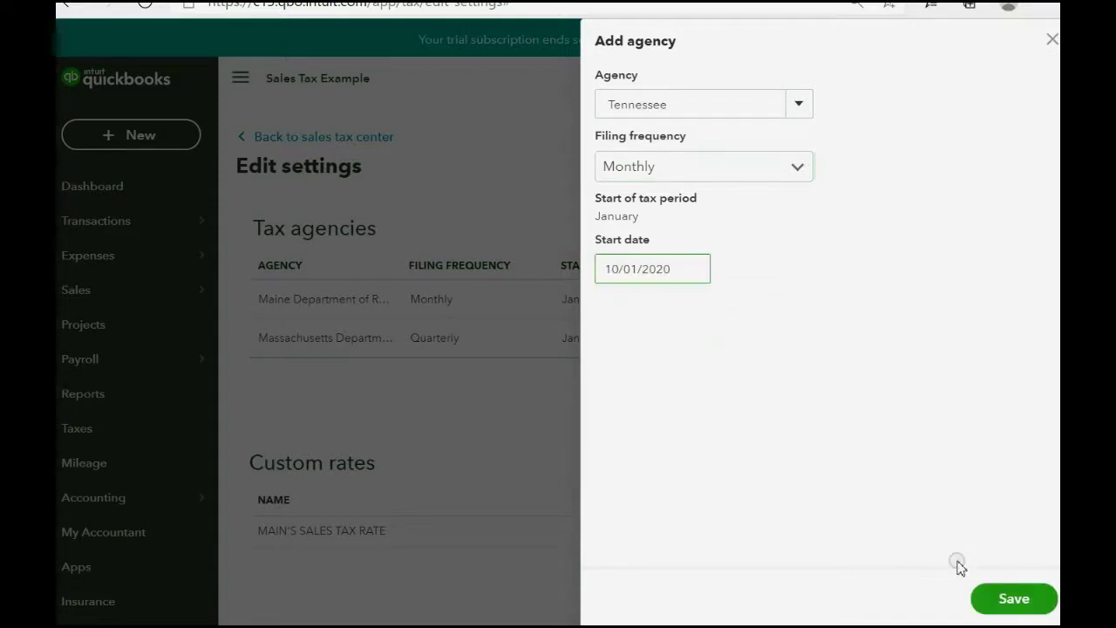
click(992, 602)
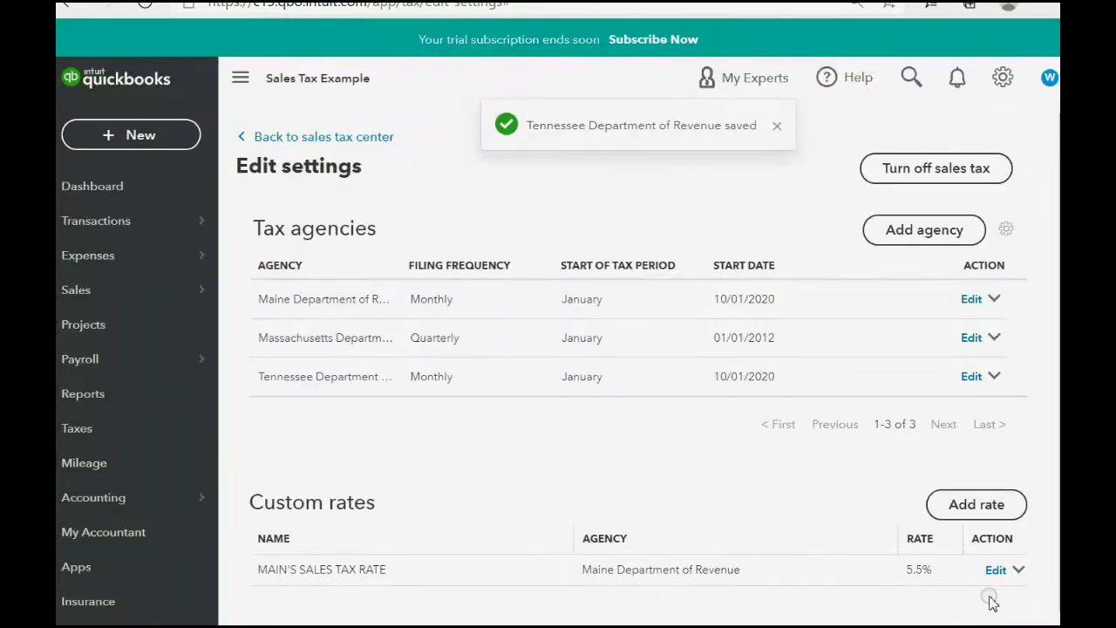
Start another tax agency and select Wyoming Department of Revenue
click(902, 228)
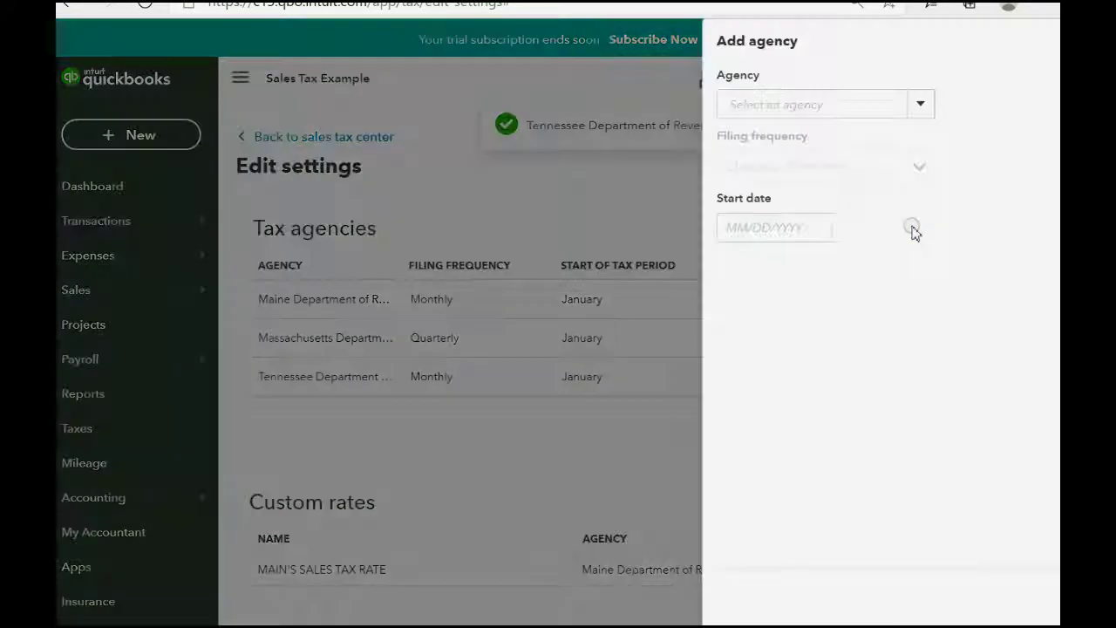
click(797, 108)
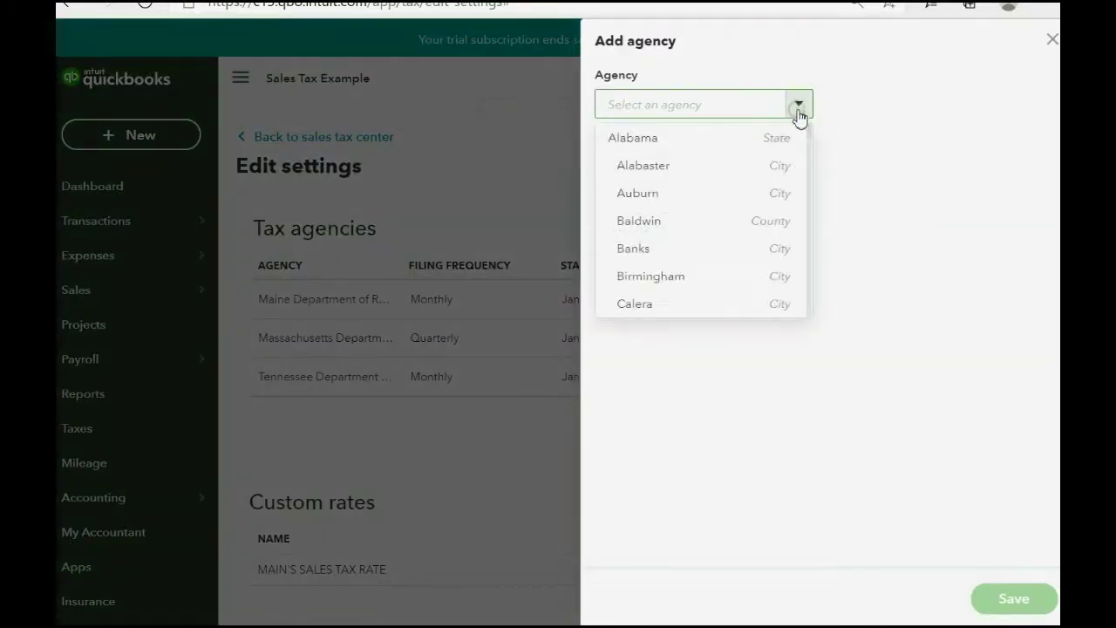
drag(810, 138, 813, 326)
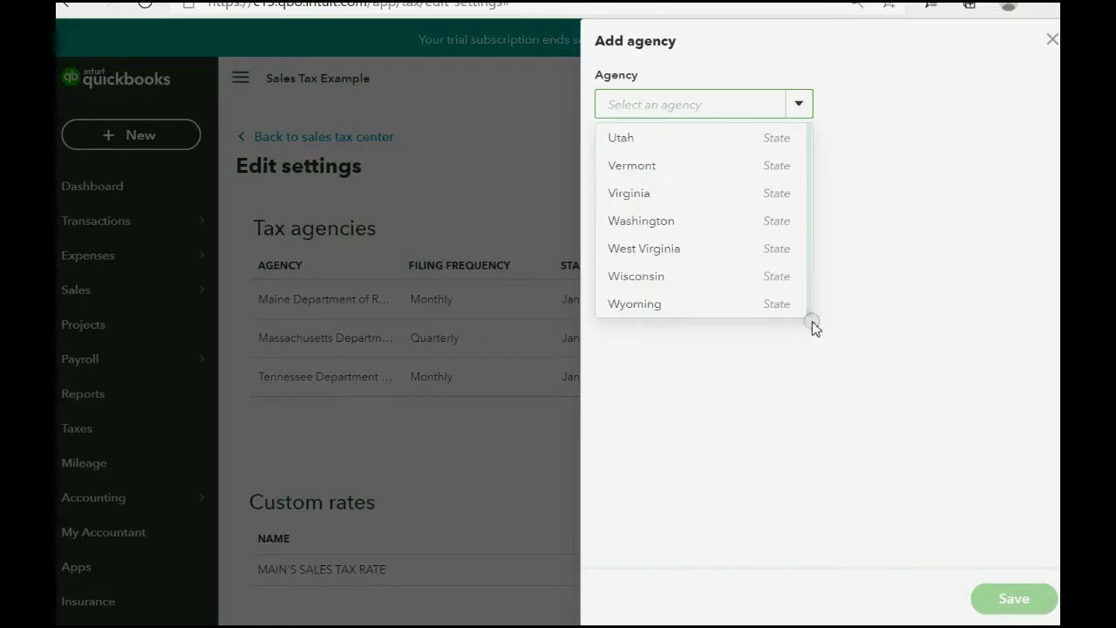
click(755, 307)
Set the Wyoming agency to file Monthly from 10/01/2020 and save it
click(799, 175)
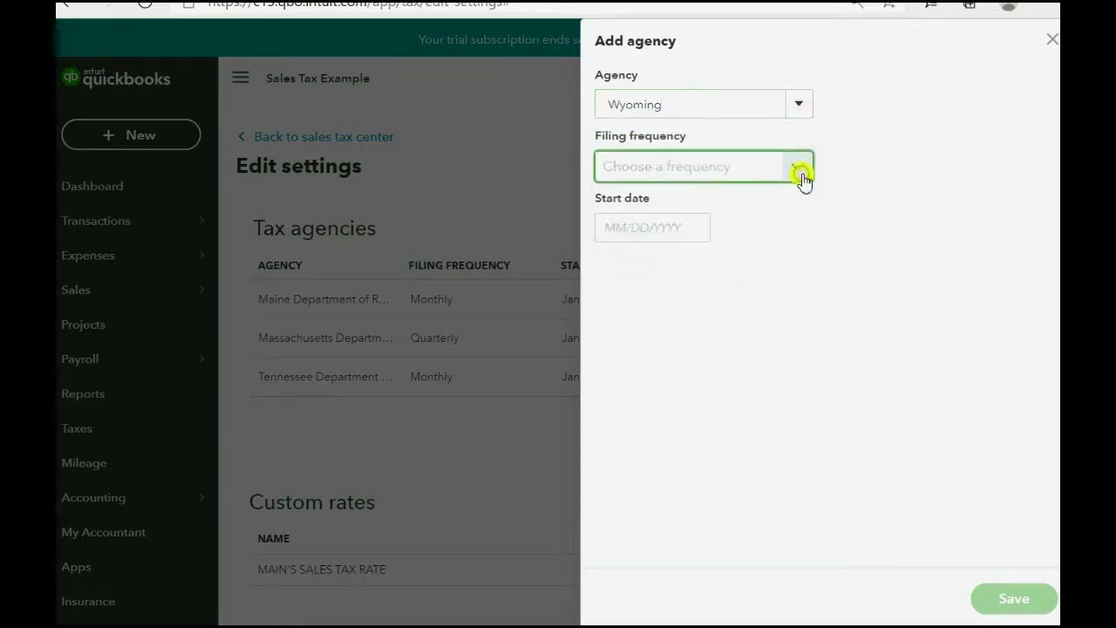
click(730, 203)
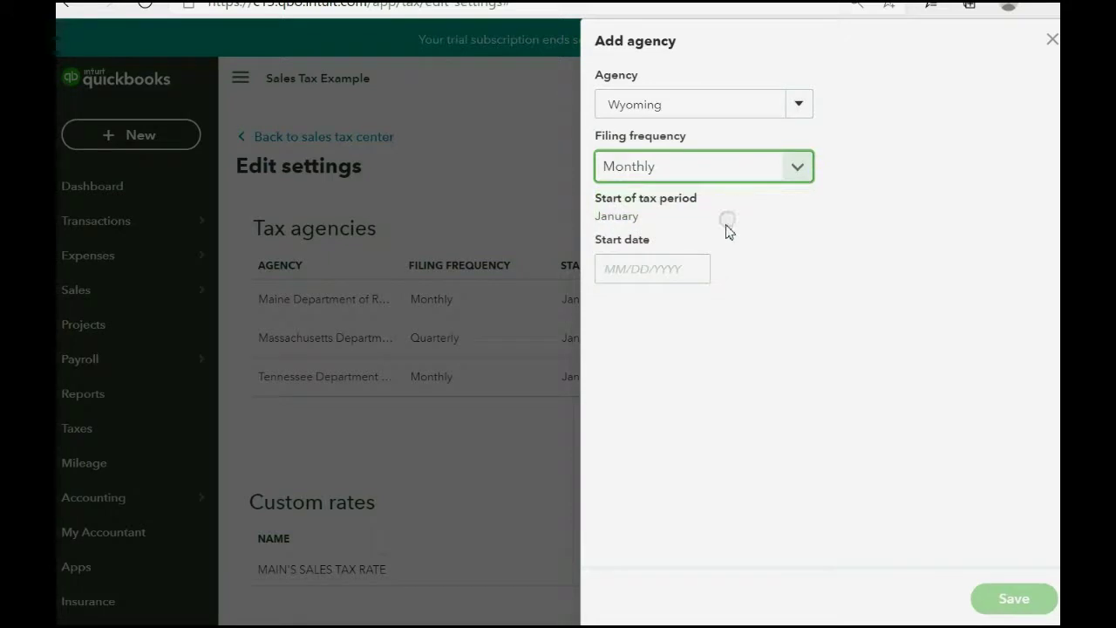
click(698, 268)
click(620, 312)
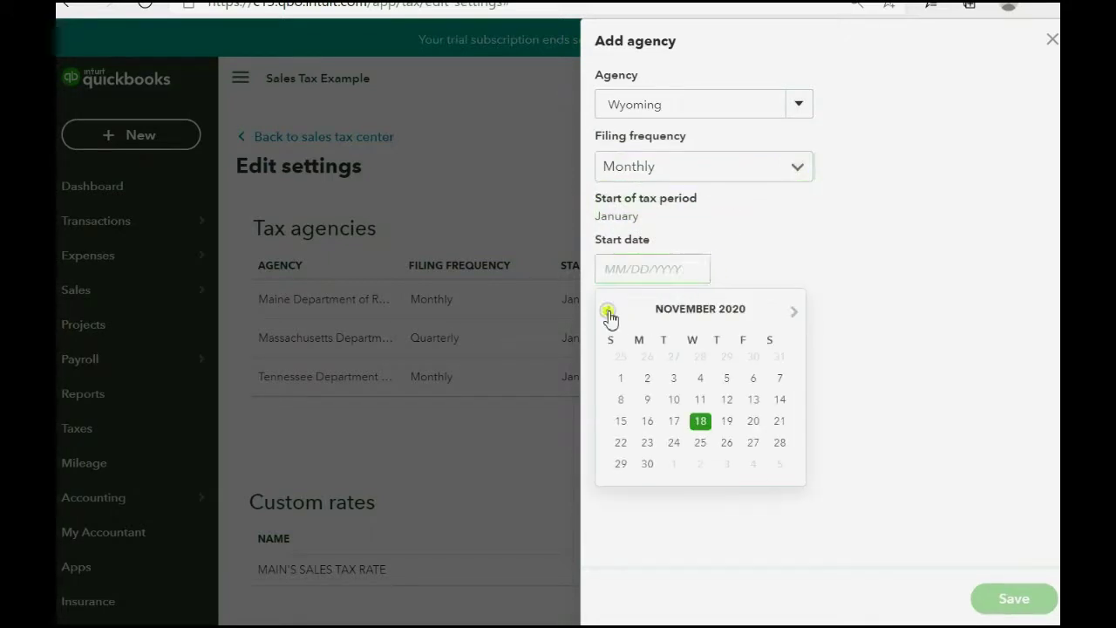
click(611, 315)
click(727, 359)
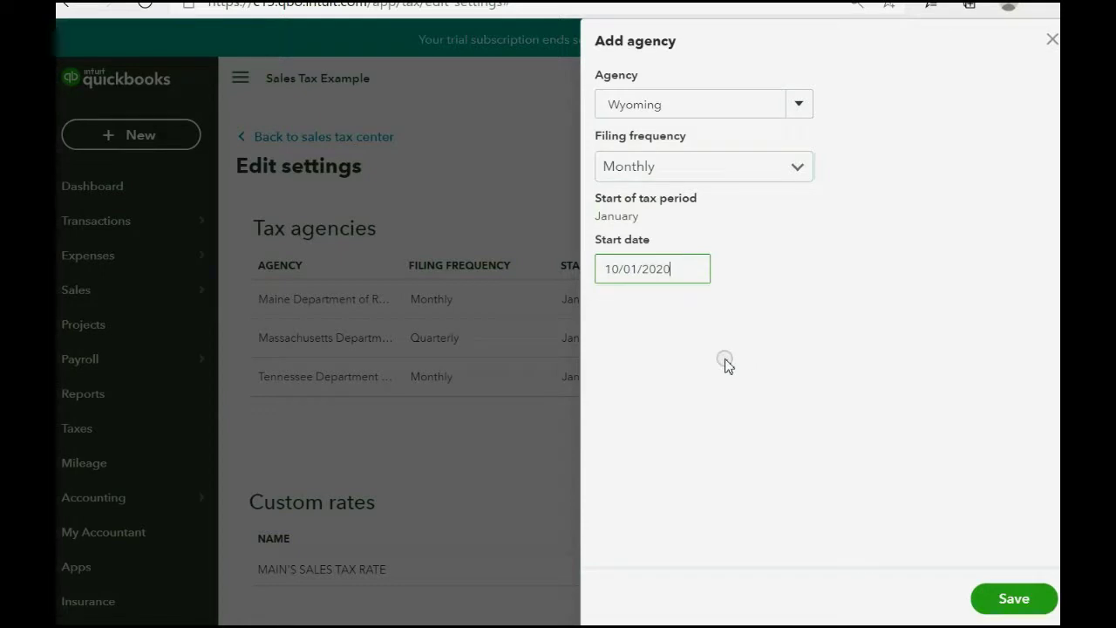
click(798, 172)
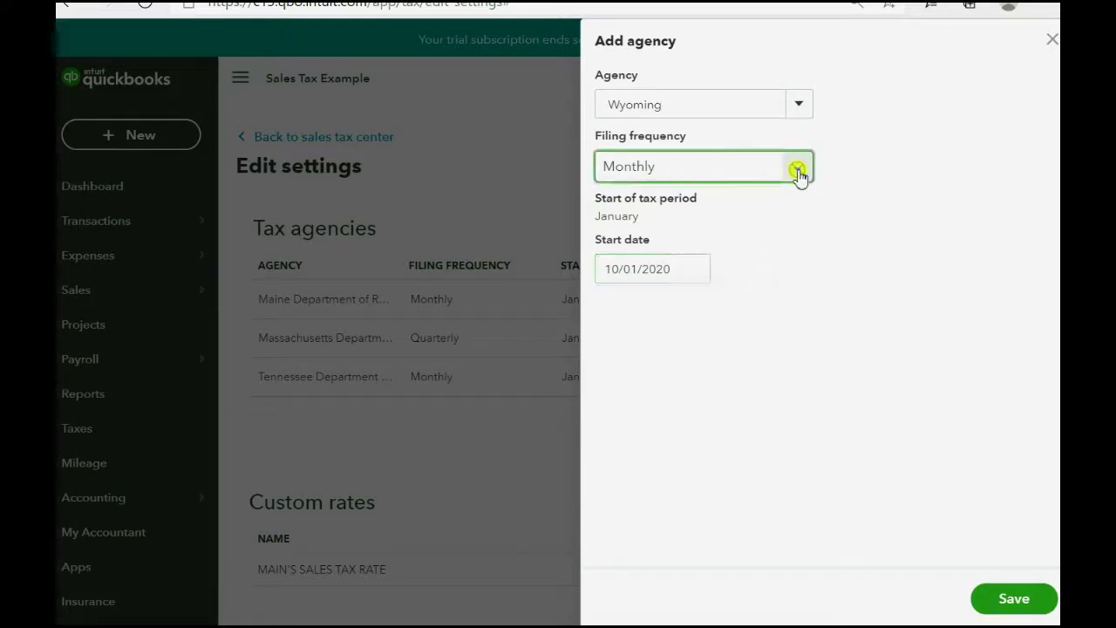
click(799, 173)
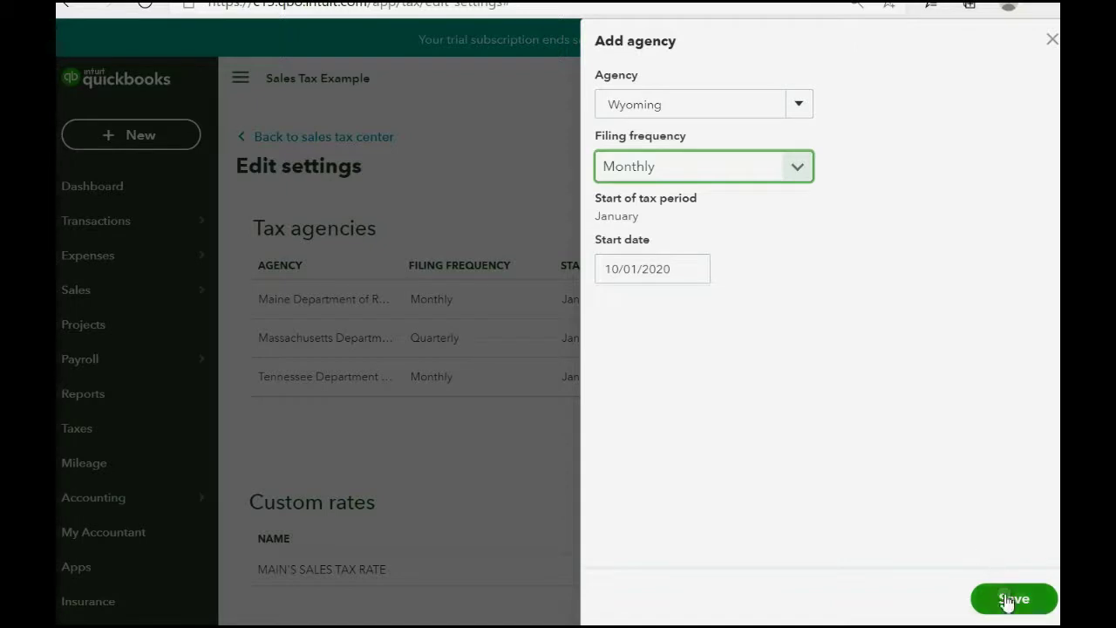
click(1007, 599)
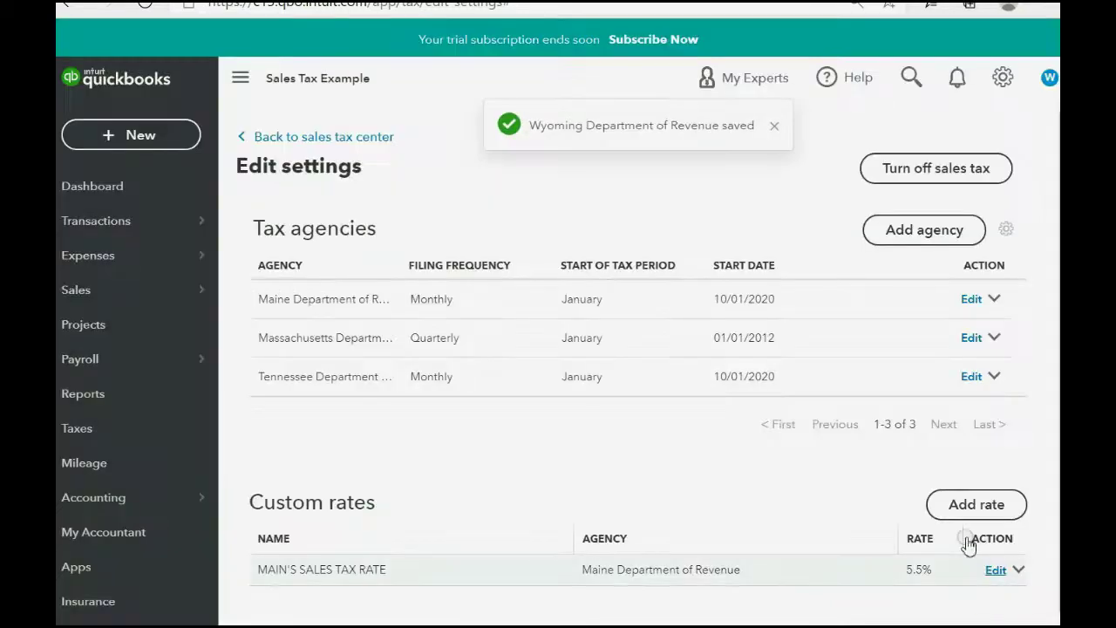
Add a custom sales tax rate of type Combined and name it 'T & W'
scroll(732, 358, down, 1)
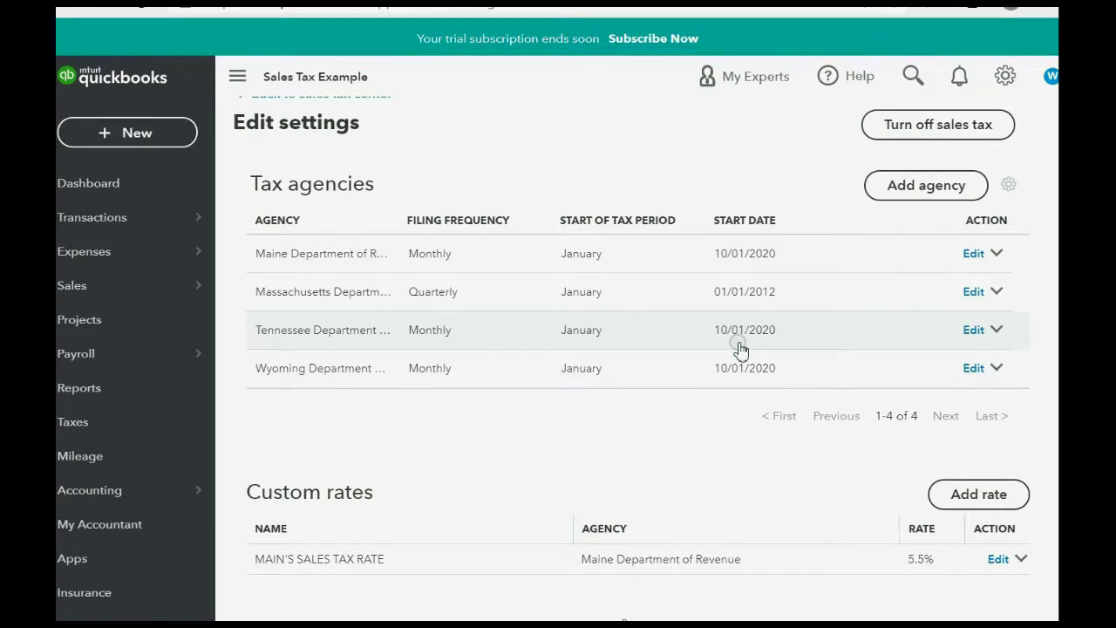
click(963, 503)
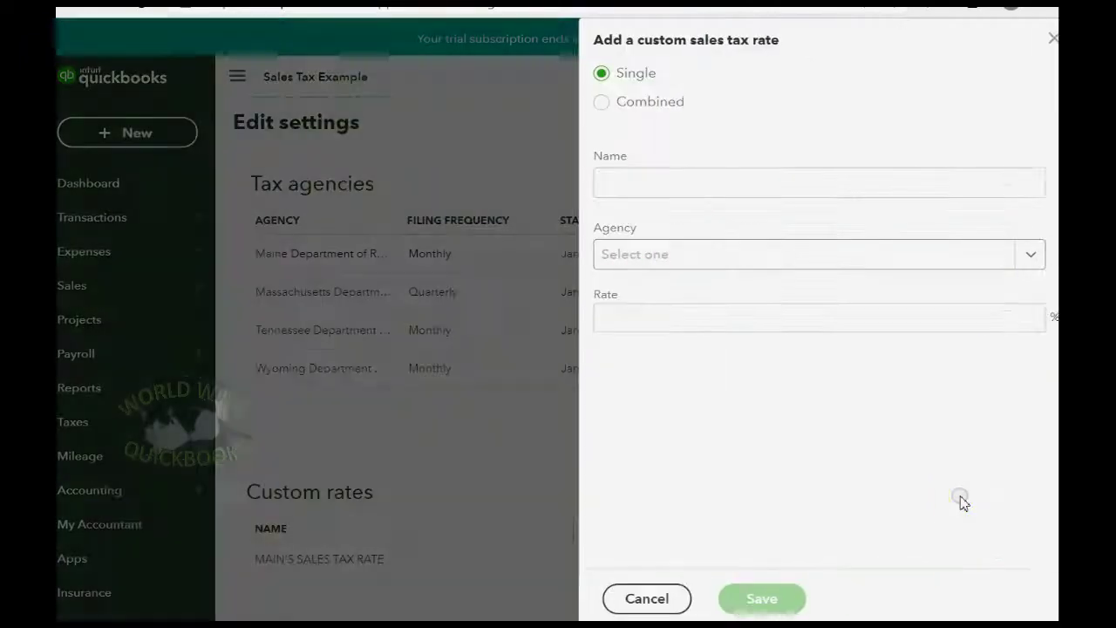
click(654, 104)
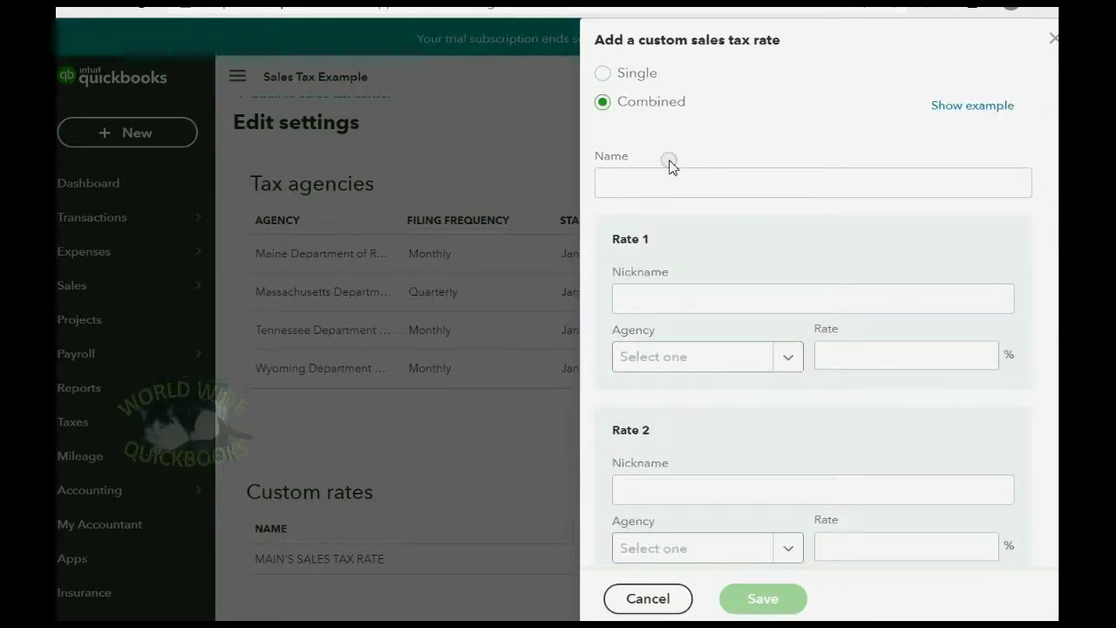
click(676, 178)
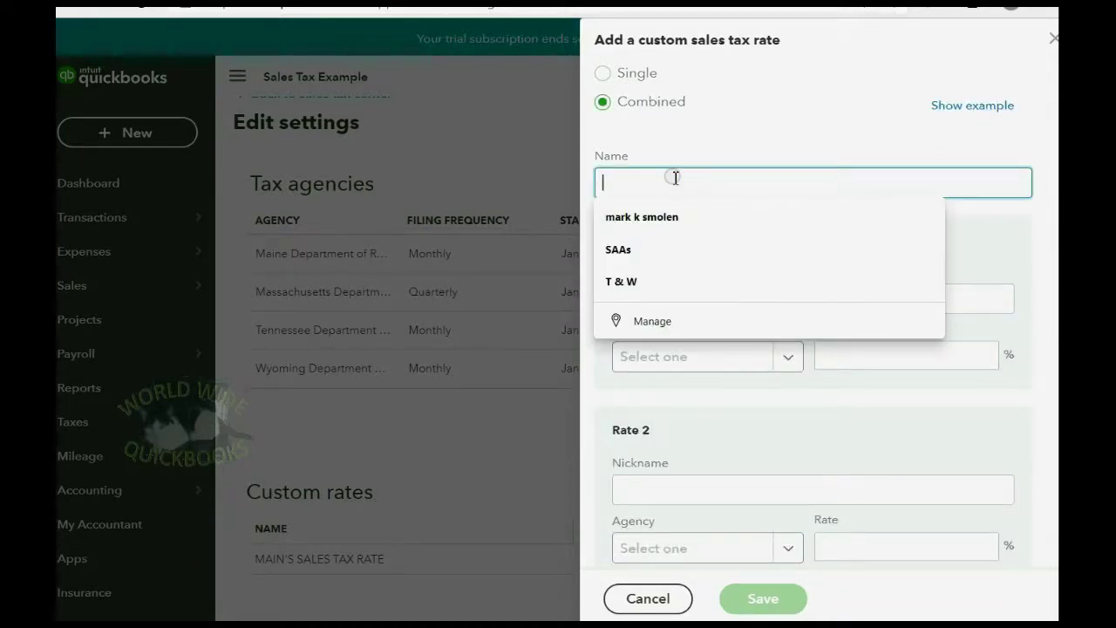
text(T & W)
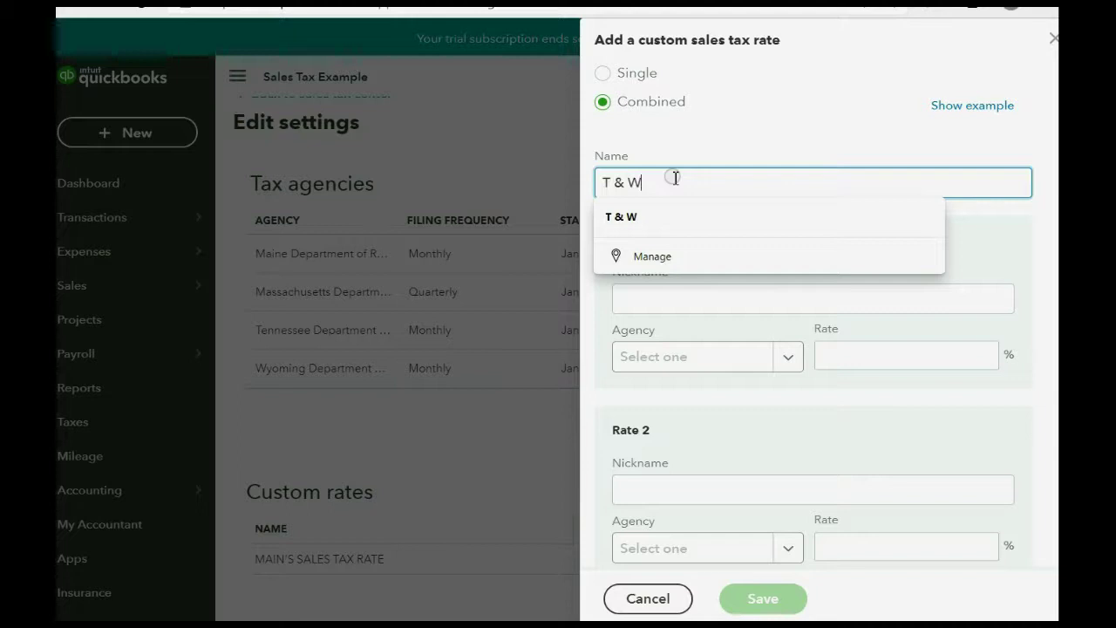
key(Tab)
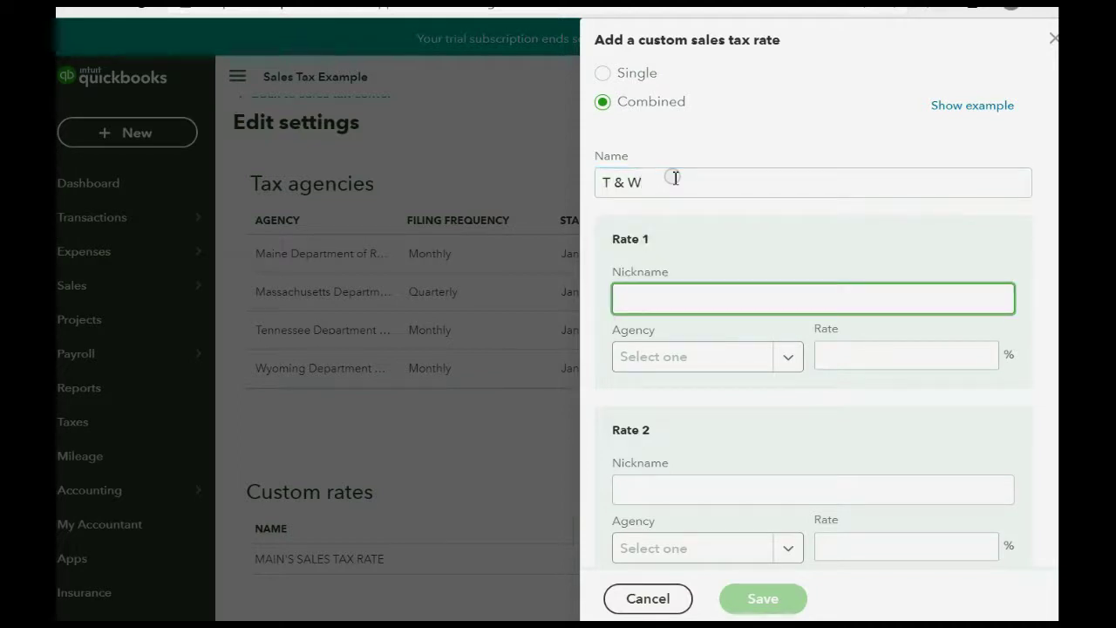
Set the first component: nickname TEN, Tennessee Department of Revenue, 7%
text(TE)
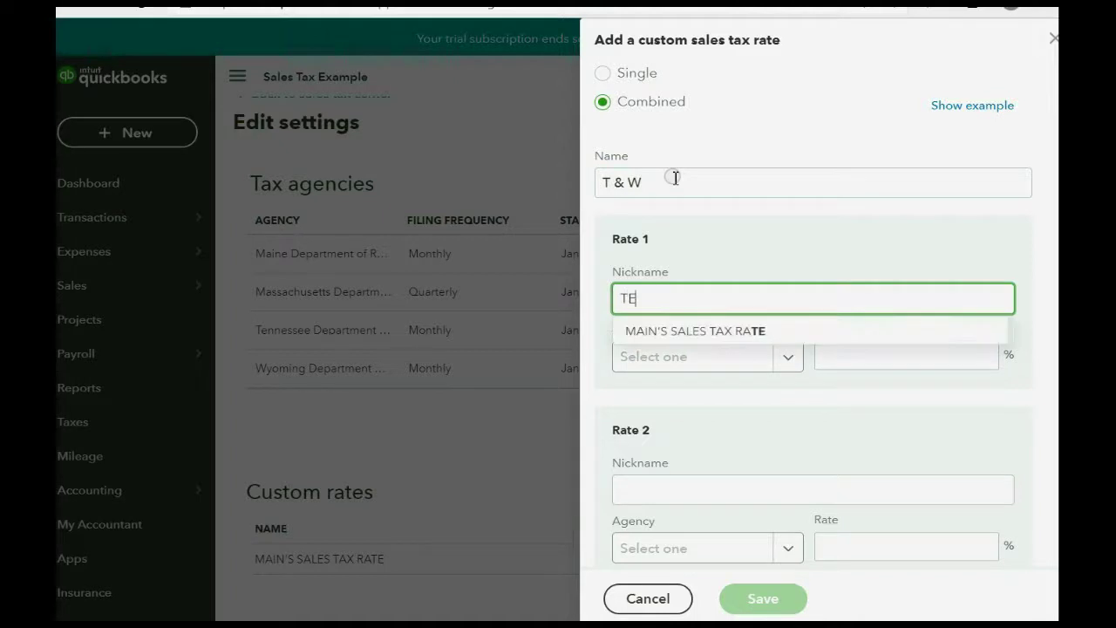
text(N)
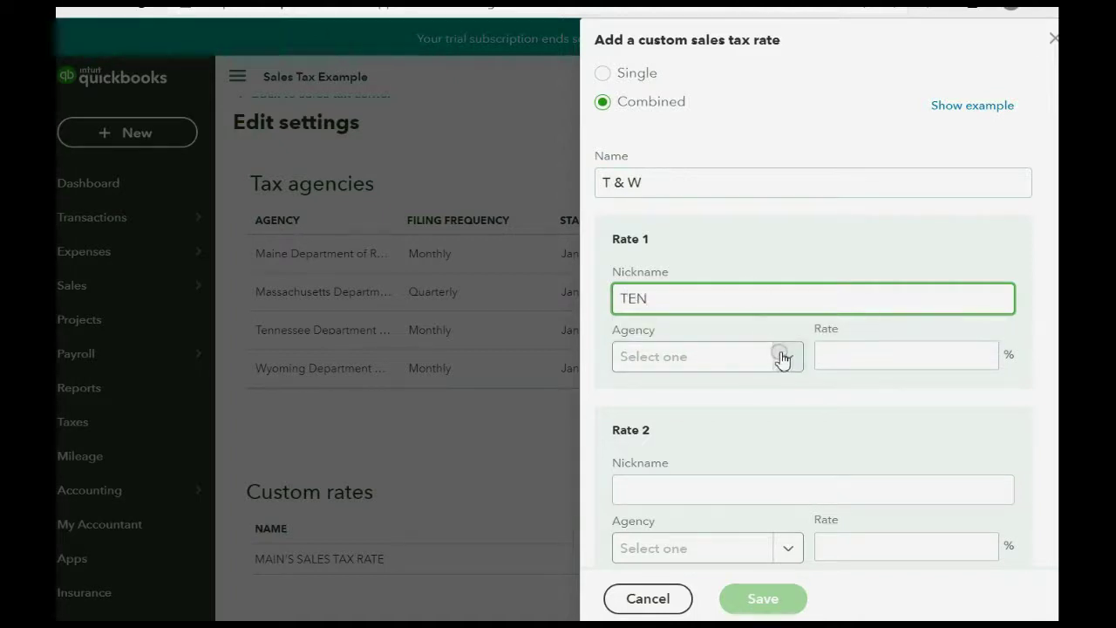
click(780, 357)
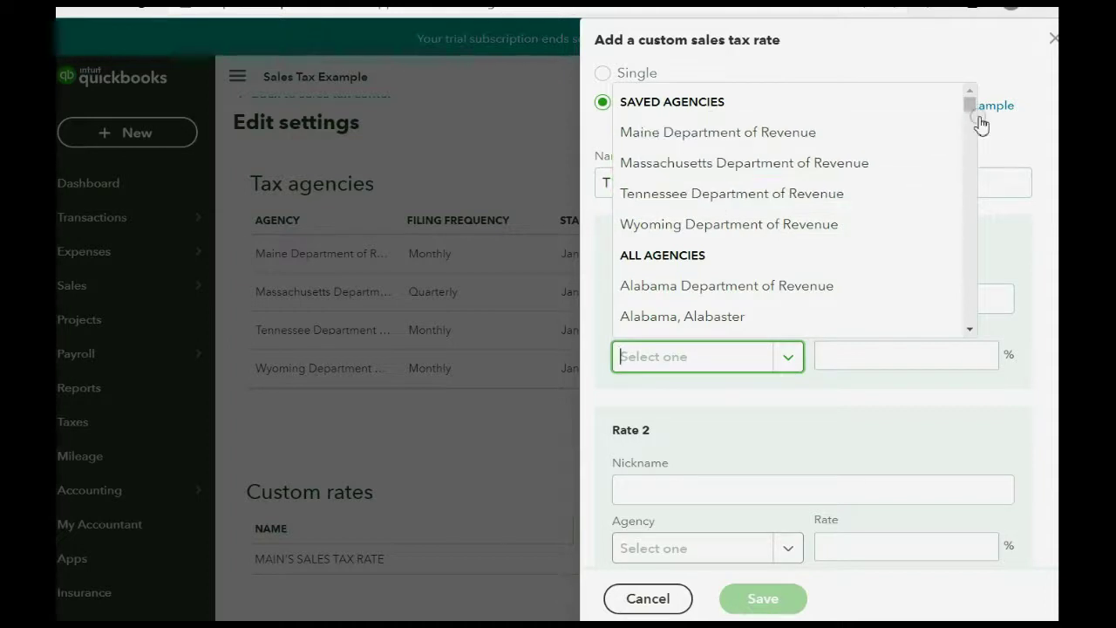
mouse_move(970, 106)
mouse_down()
mouse_move(953, 248)
mouse_move(949, 104)
mouse_up()
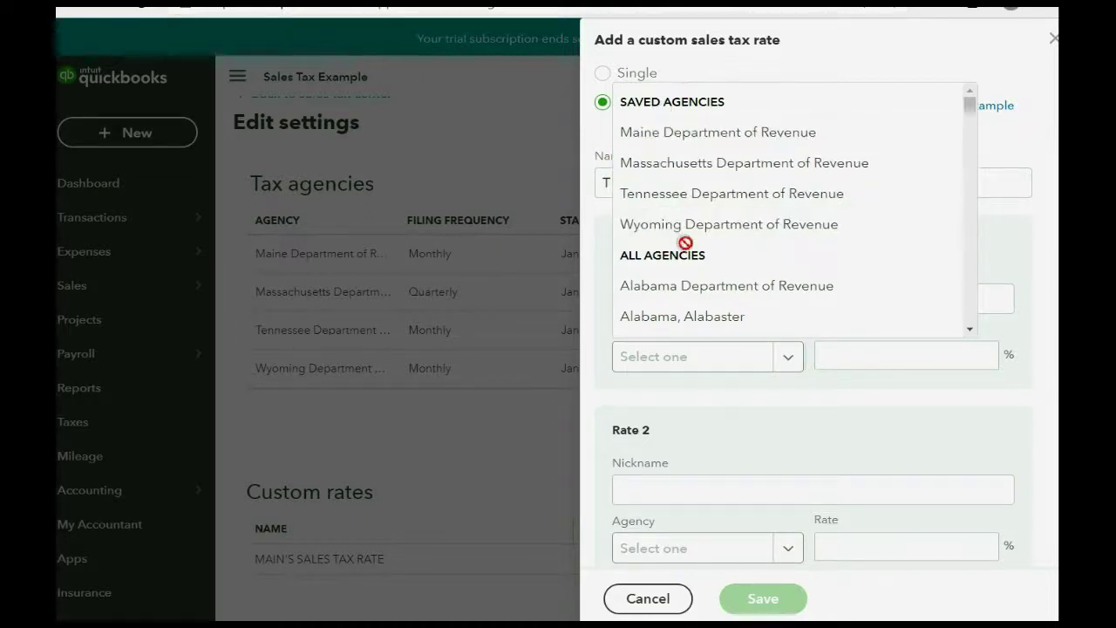
click(685, 201)
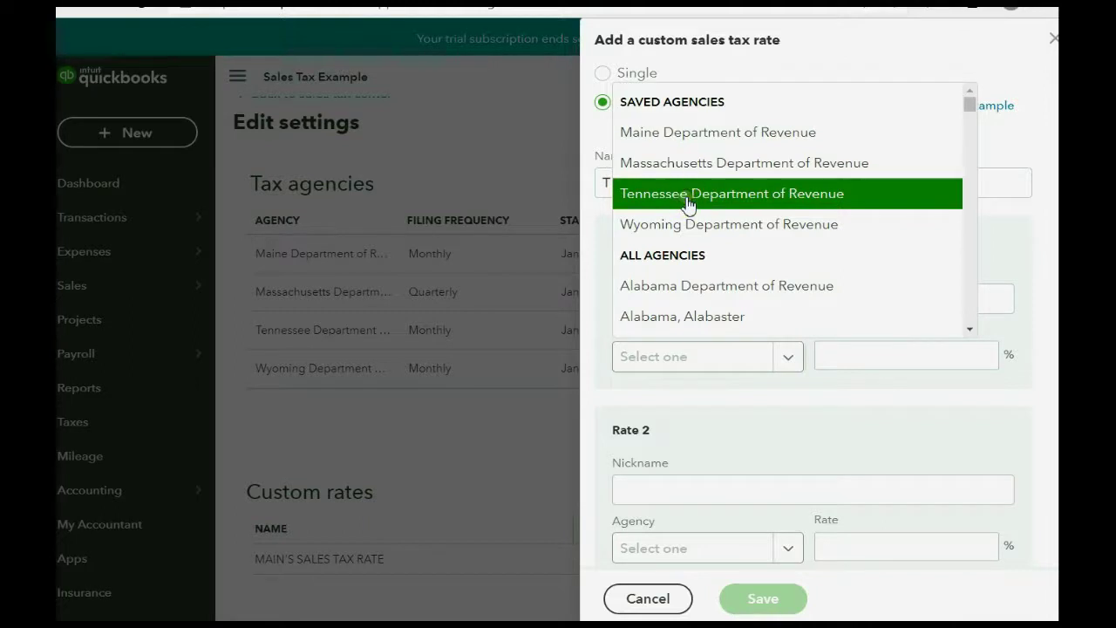
click(867, 344)
text(7)
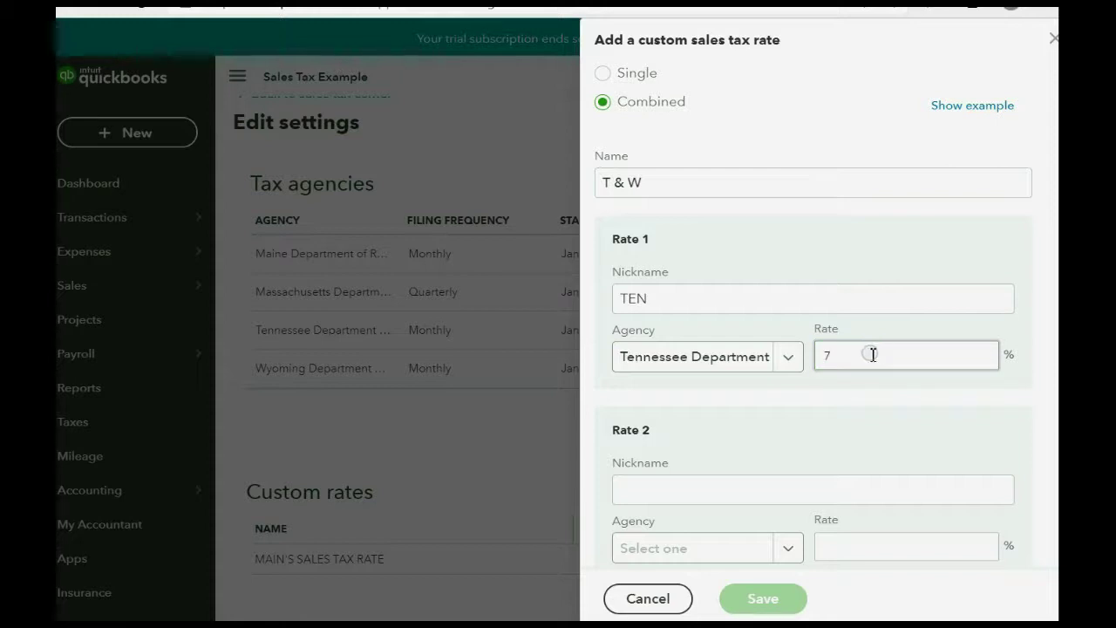
Set the second component: nickname WY, Wyoming Department of Revenue, 4%, totaling 11%
click(743, 488)
text(WY)
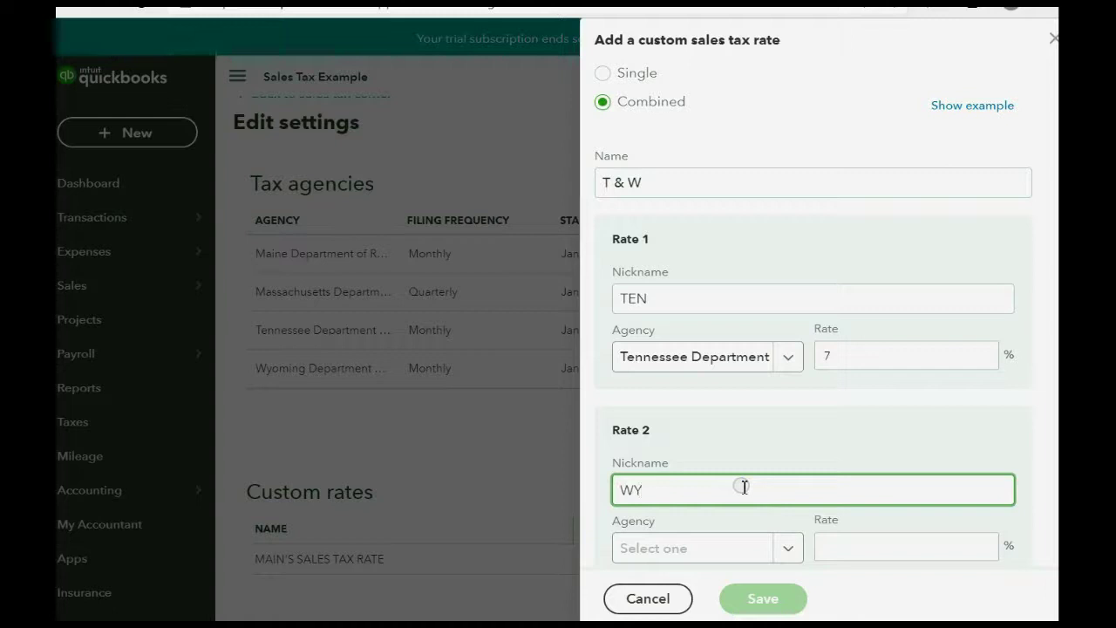
scroll(743, 487, down, 1)
click(786, 482)
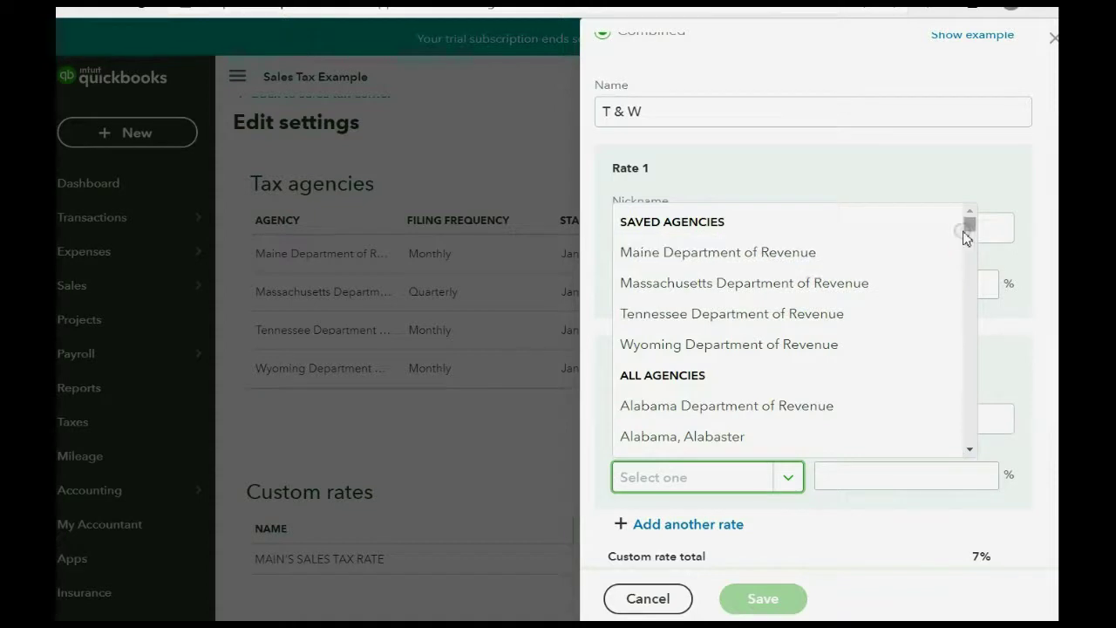
mouse_move(968, 231)
mouse_down()
mouse_move(971, 265)
mouse_move(971, 230)
mouse_up()
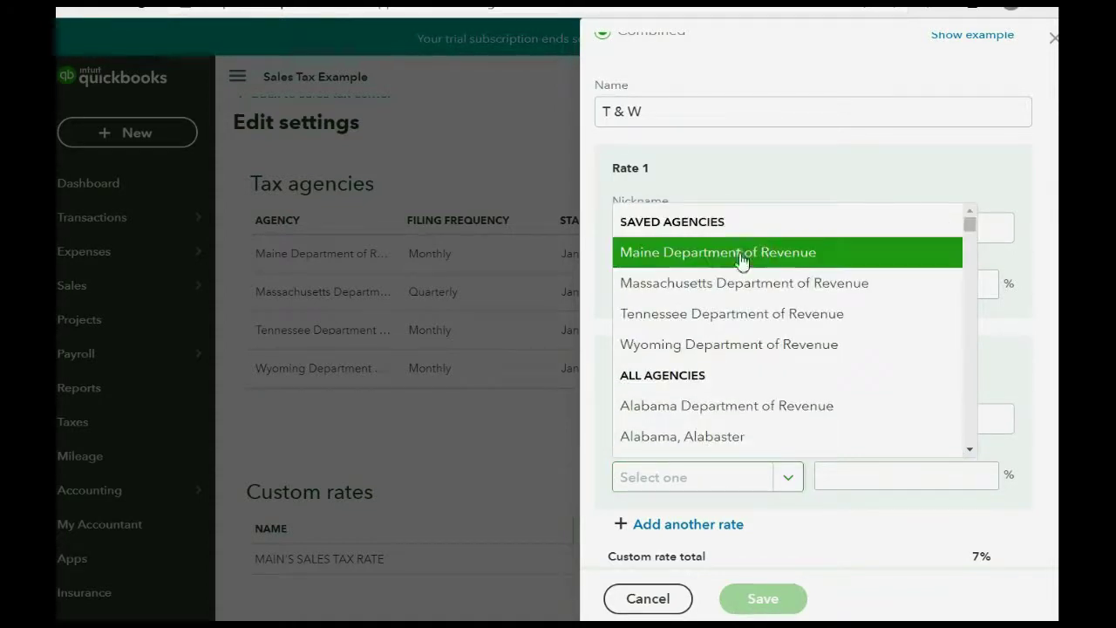
click(703, 343)
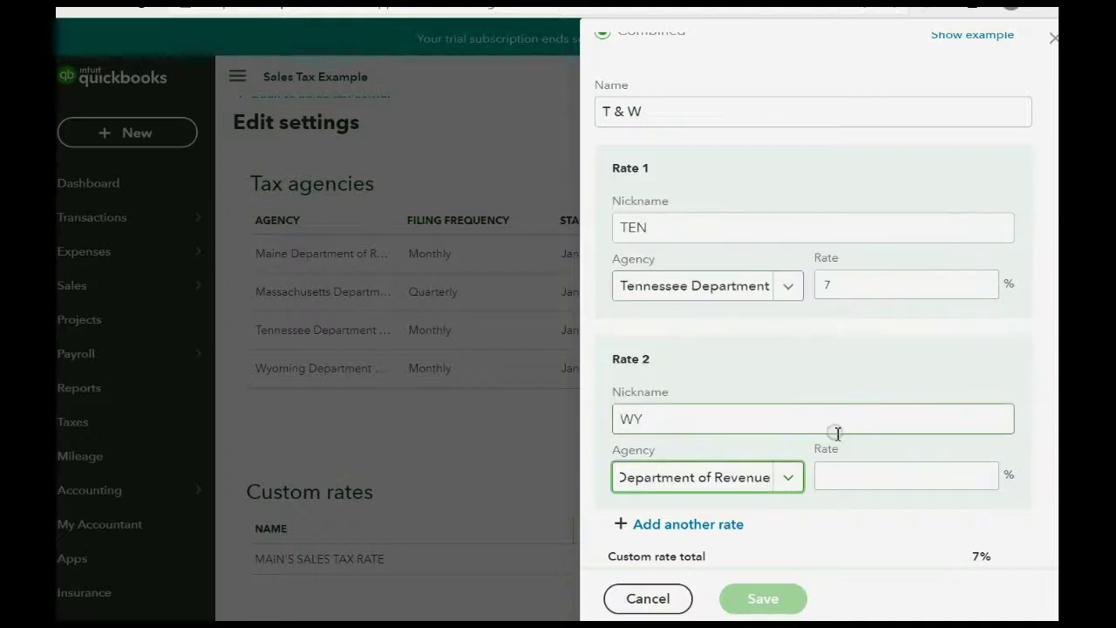
click(862, 481)
text(4)
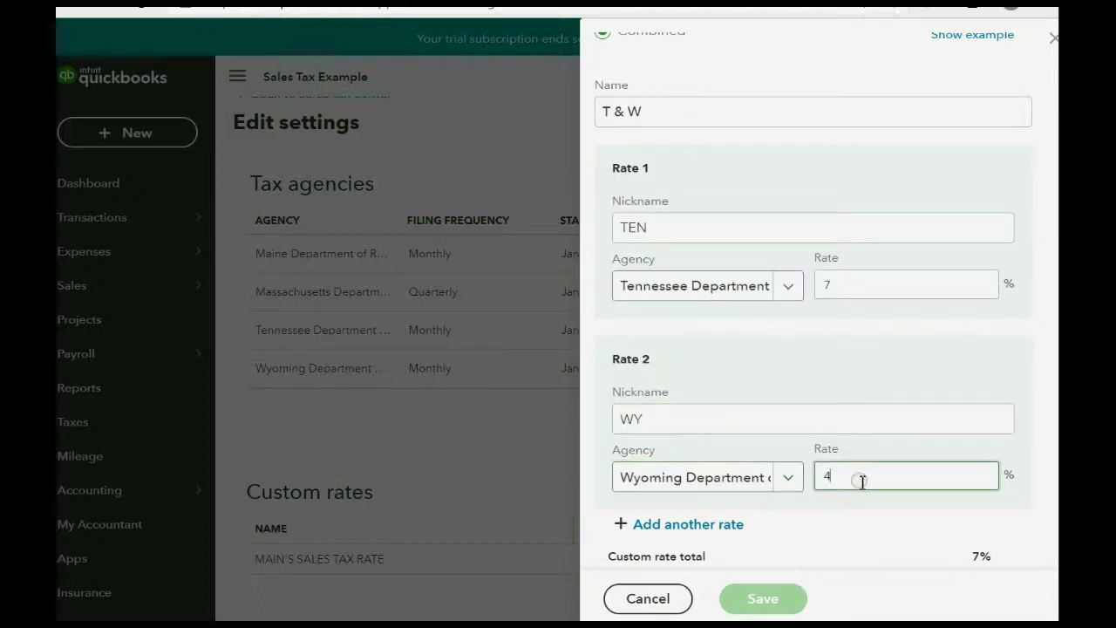
key(Tab)
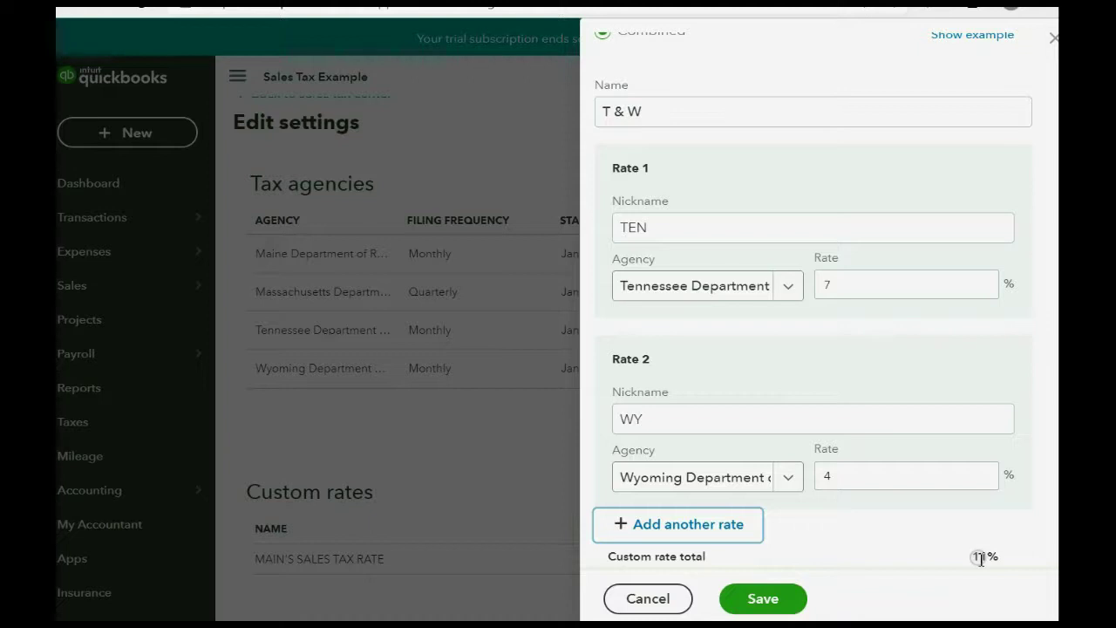
Save the T & W rate and confirm it lists at 11% with TEN 7% and WY 4%
click(768, 600)
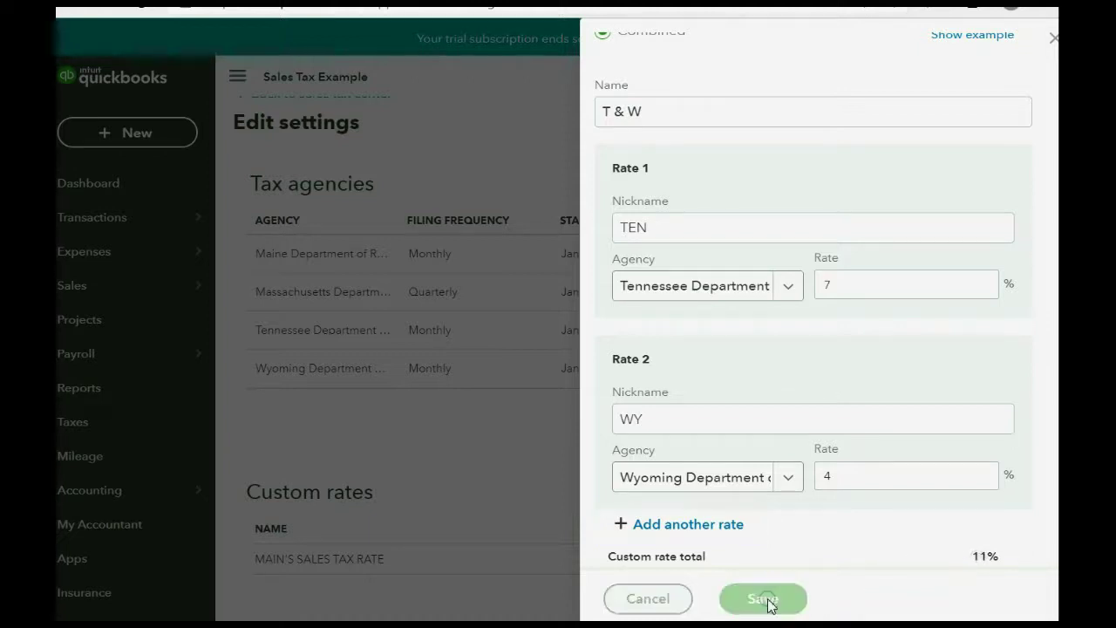
scroll(747, 461, down, 1)
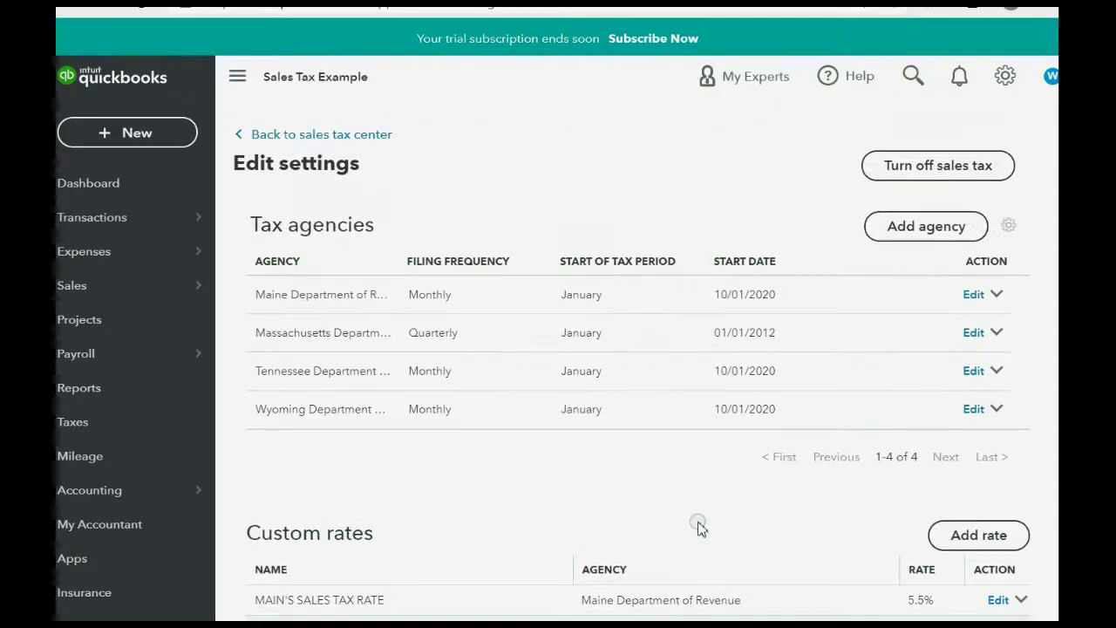
scroll(698, 527, up, 3)
scroll(698, 527, down, 3)
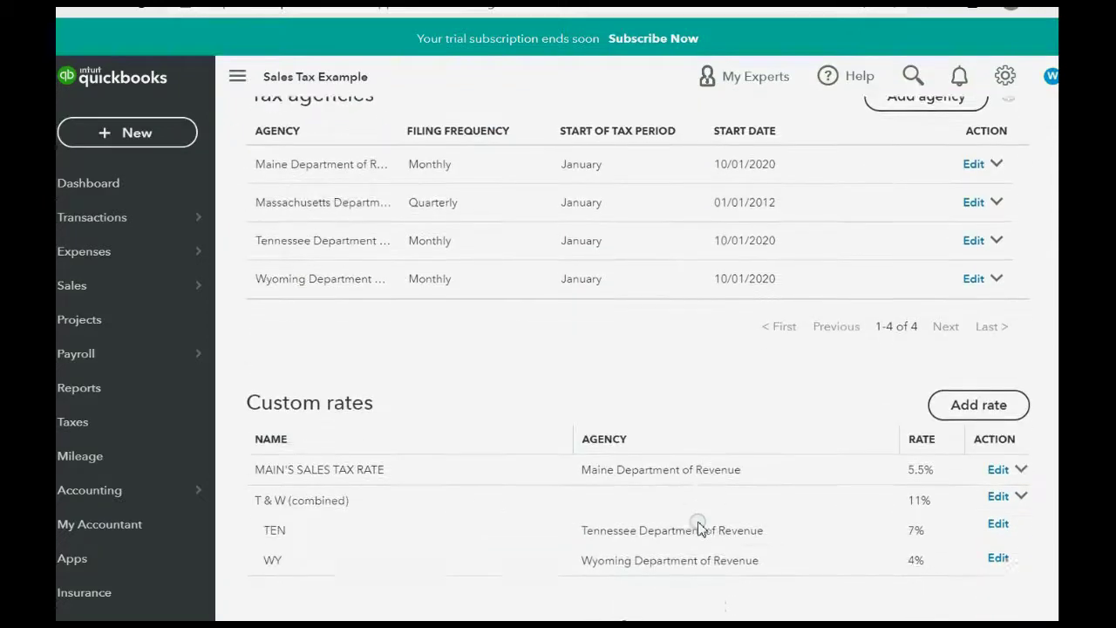
scroll(697, 528, up, 2)
scroll(698, 528, down, 2)
scroll(698, 528, up, 3)
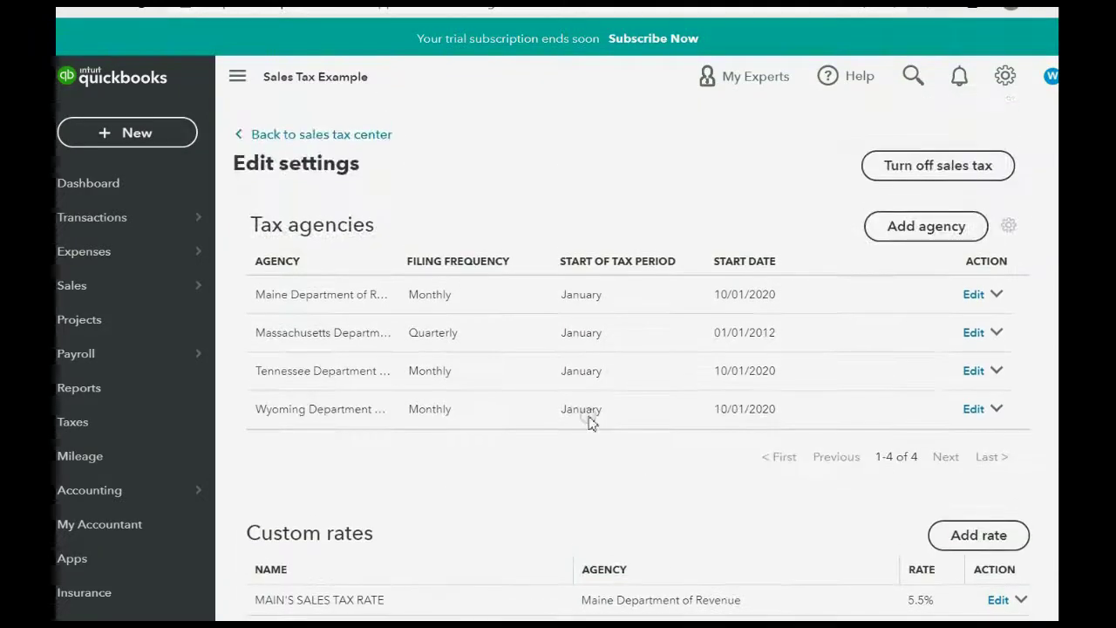
Return to the sales tax center and review the October 2020 returns for Maine, Tennessee and Wyoming
click(357, 137)
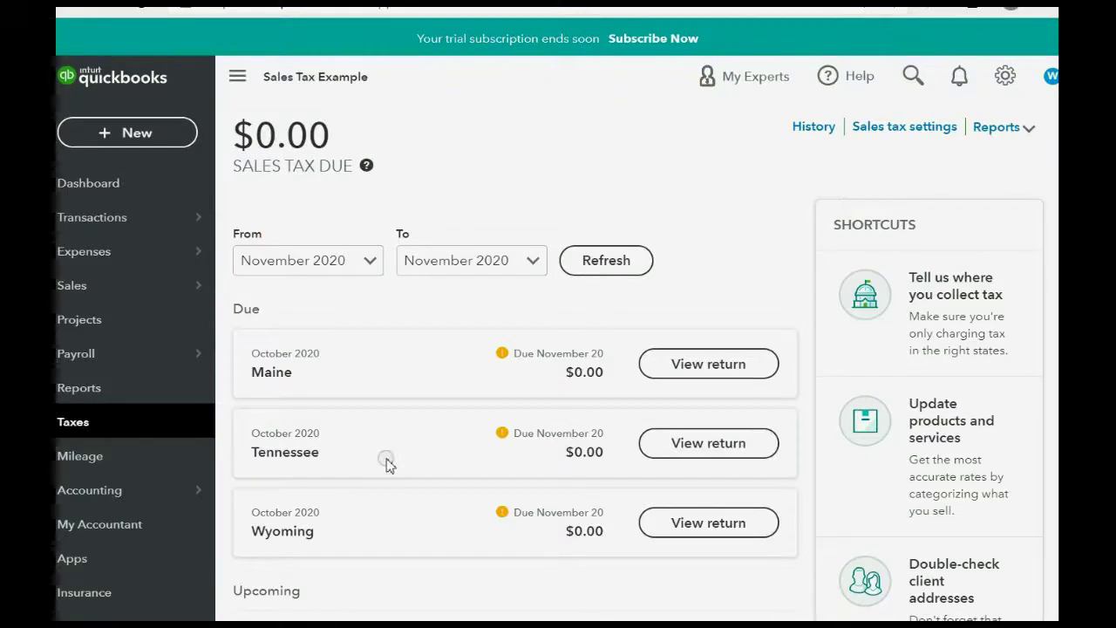
scroll(506, 478, down, 1)
scroll(506, 478, up, 1)
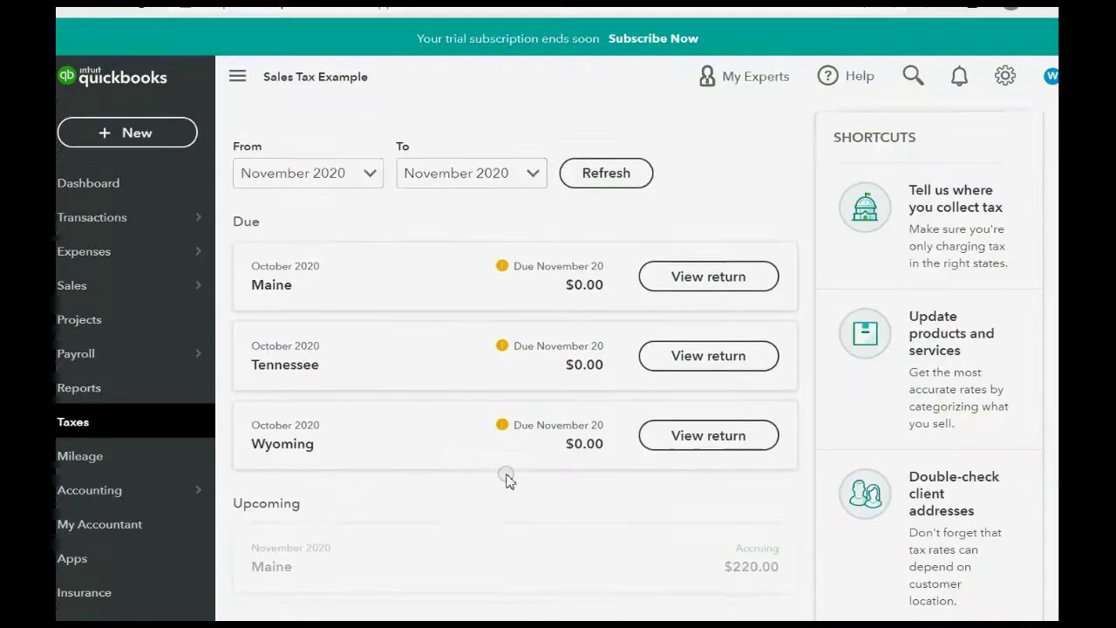
scroll(505, 478, down, 1)
scroll(499, 427, up, 1)
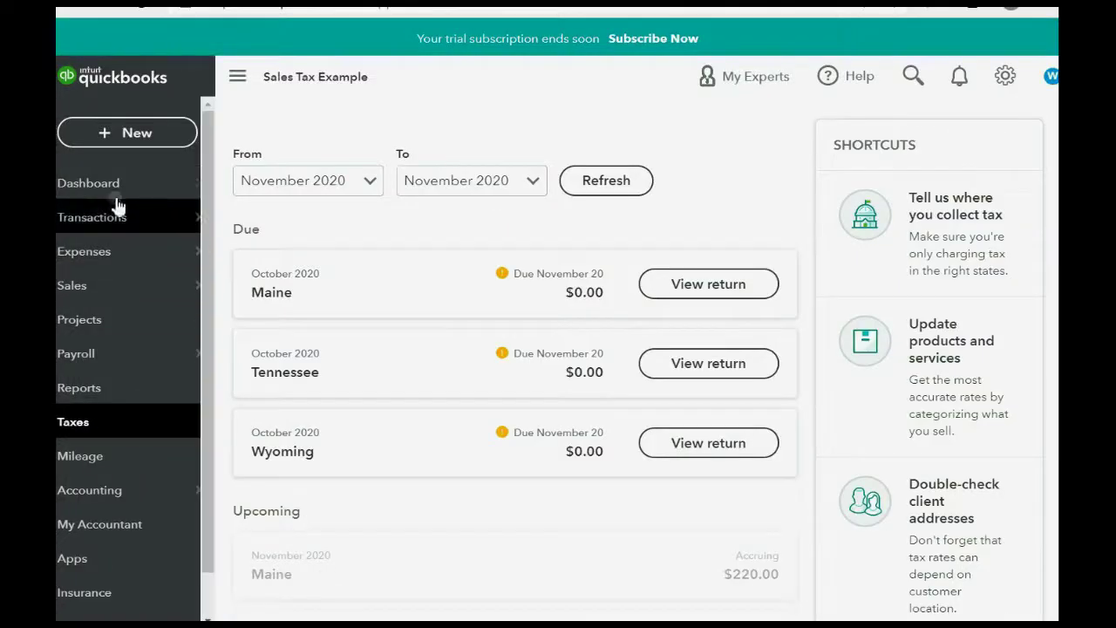
Start sales receipt #1006 and add a new customer to it by entering the customer's name
click(123, 138)
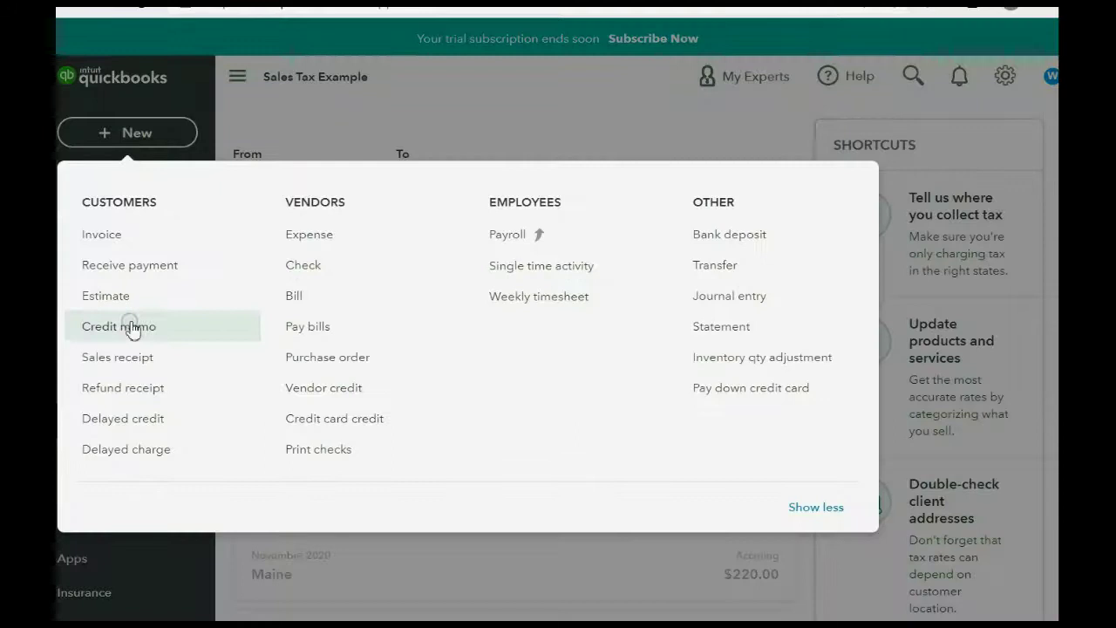
click(127, 358)
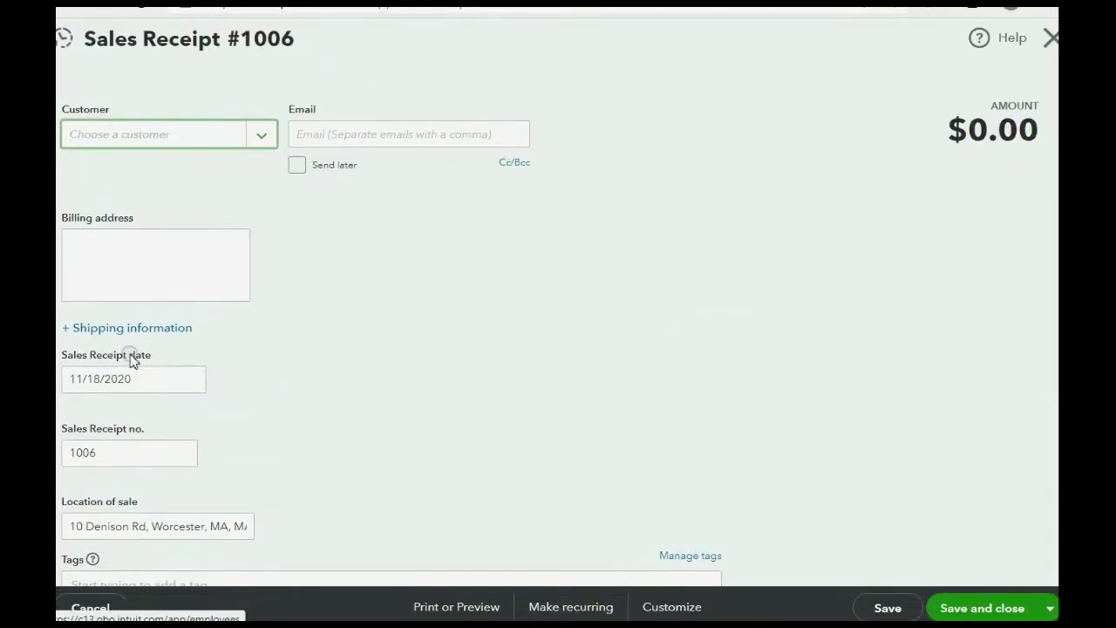
click(259, 143)
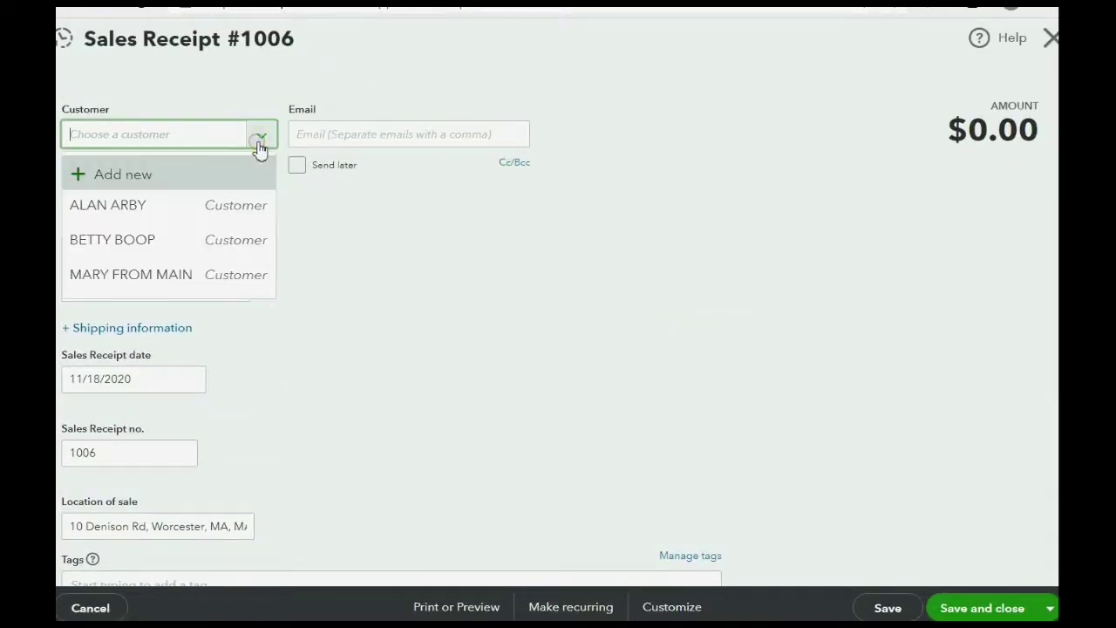
click(222, 172)
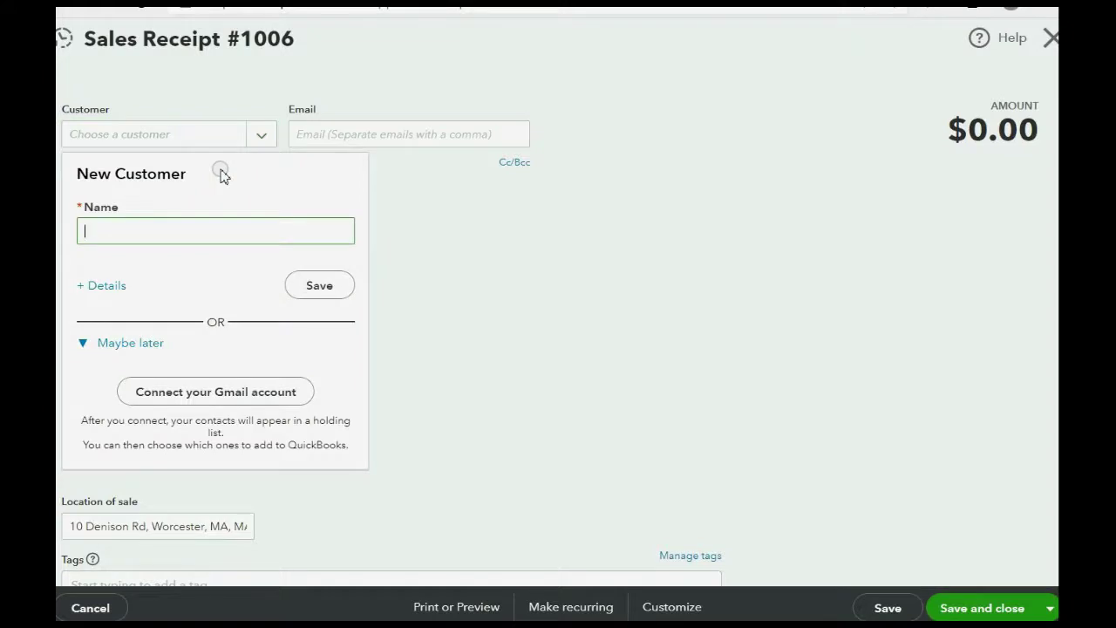
text(MART)
text(HA MANYSTATE)
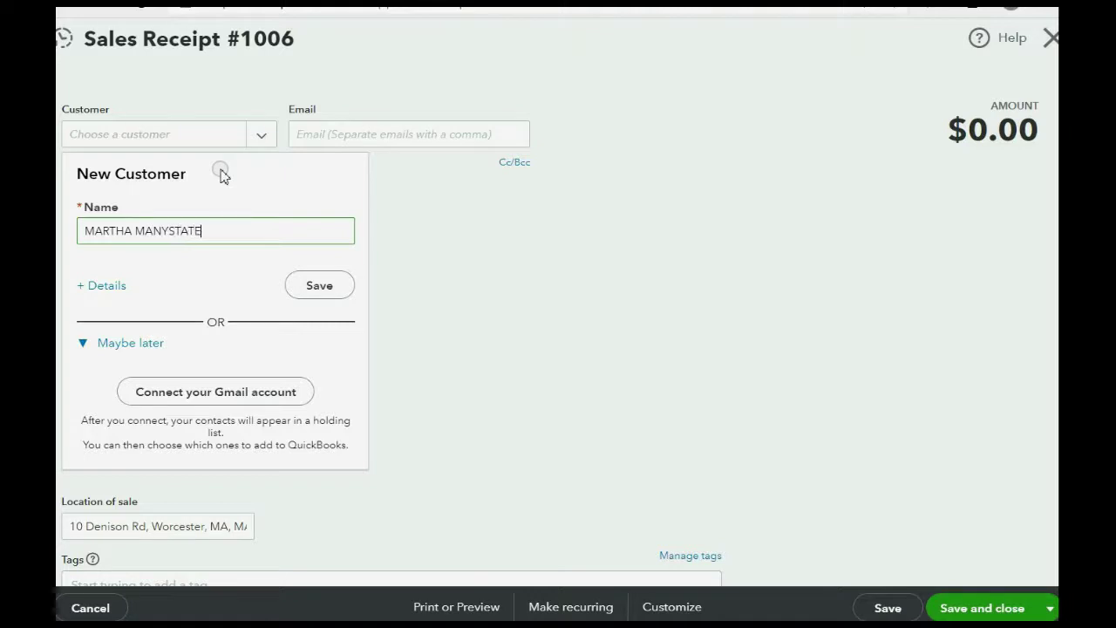
click(306, 286)
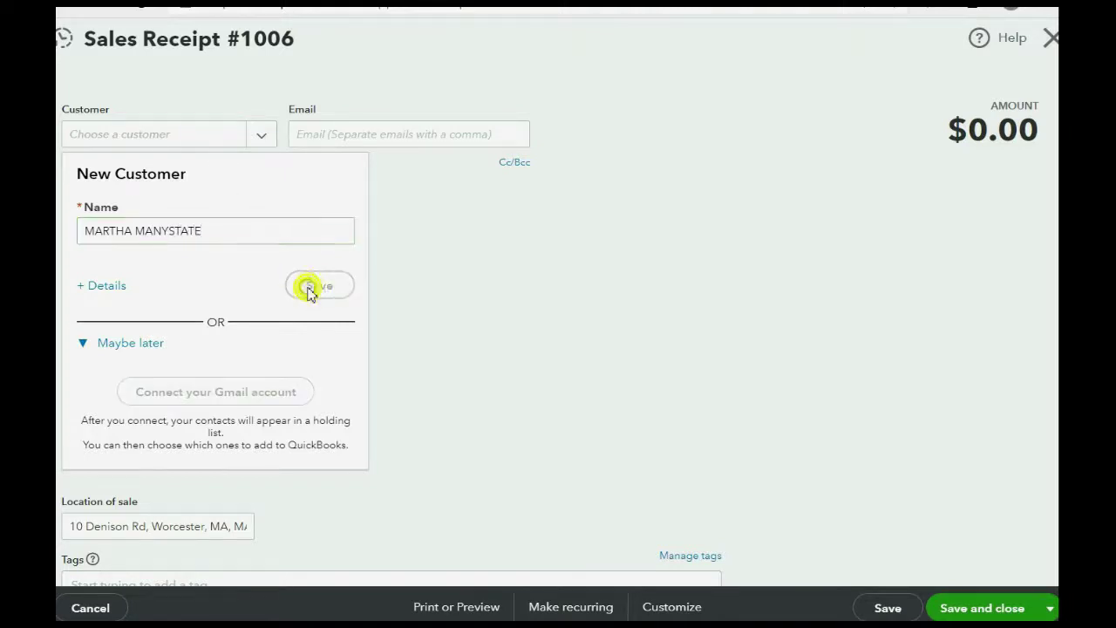
scroll(315, 294, down, 2)
scroll(334, 283, down, 2)
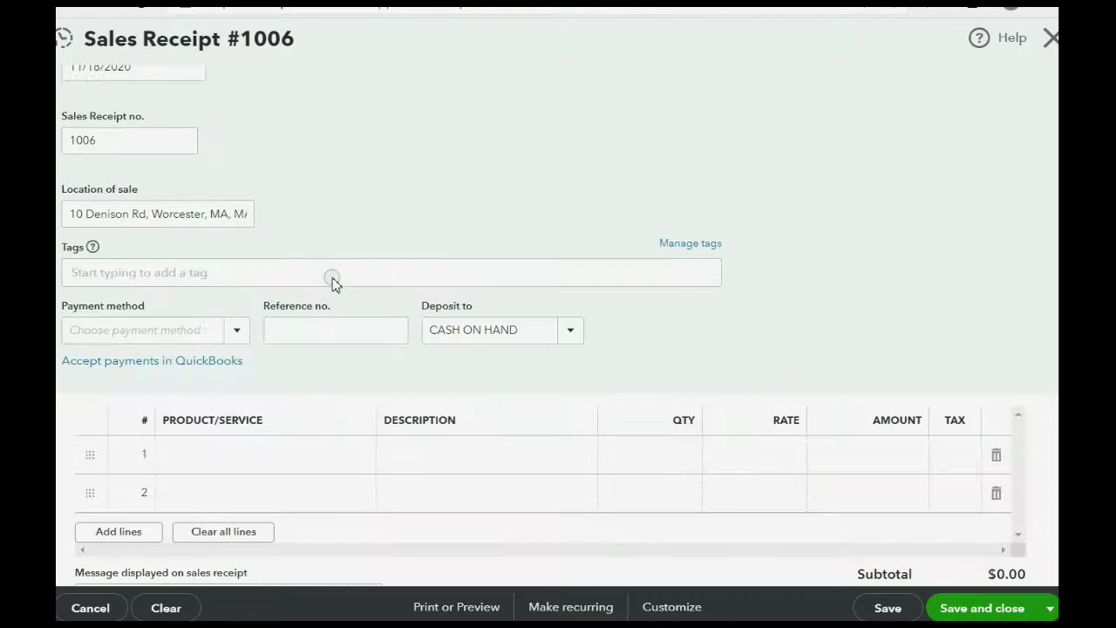
Add a taxable first line of 2 APPLES to the receipt
scroll(335, 277, down, 1)
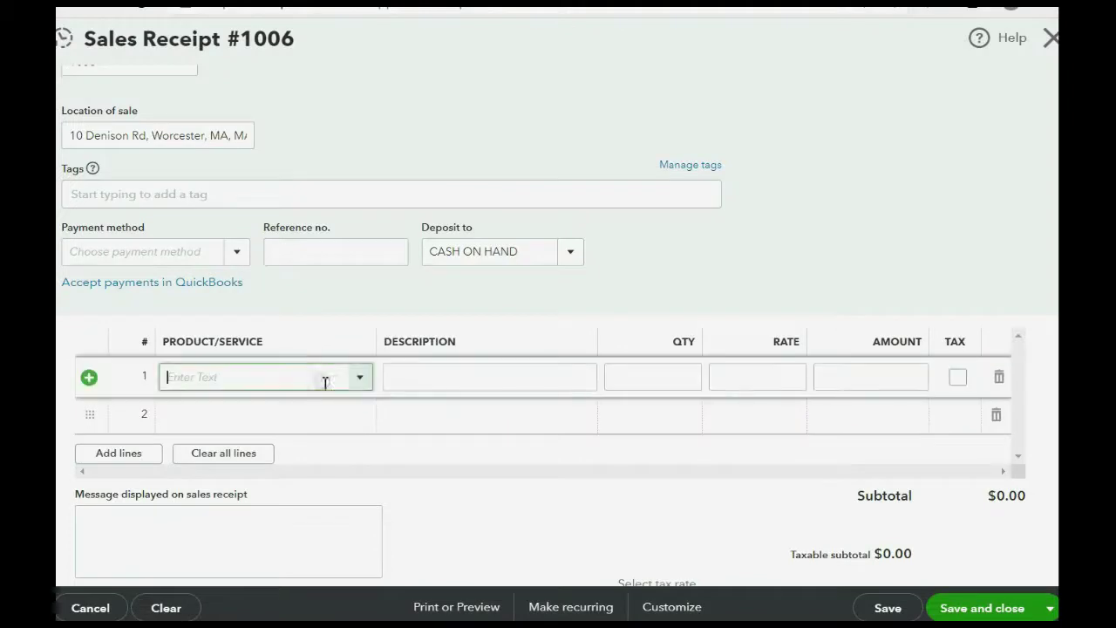
click(357, 381)
click(336, 445)
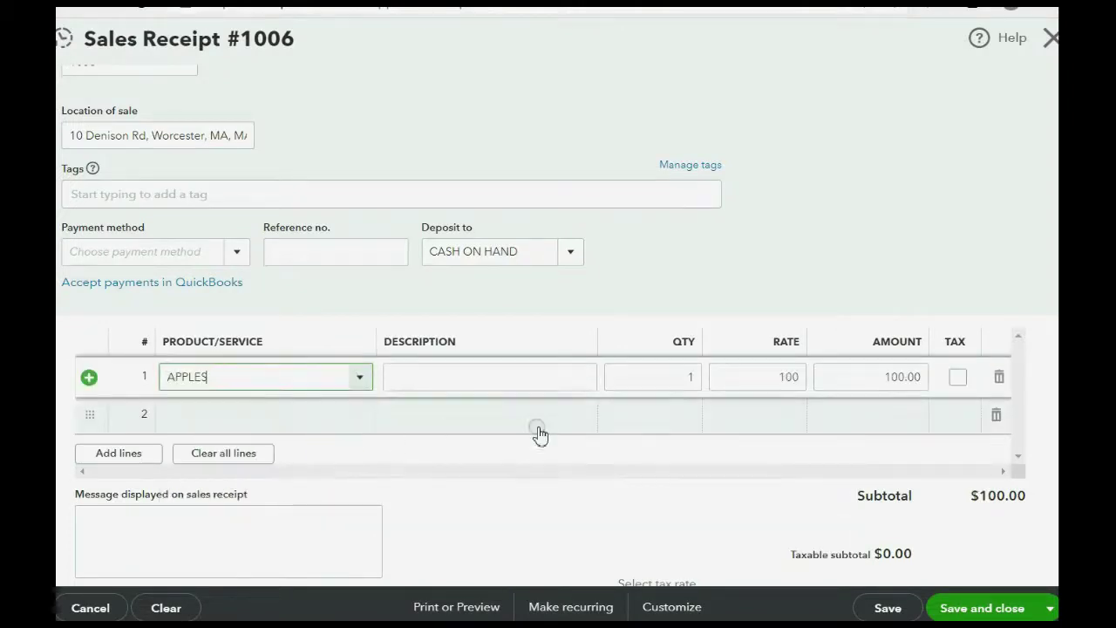
click(668, 377)
text(2)
key(Tab)
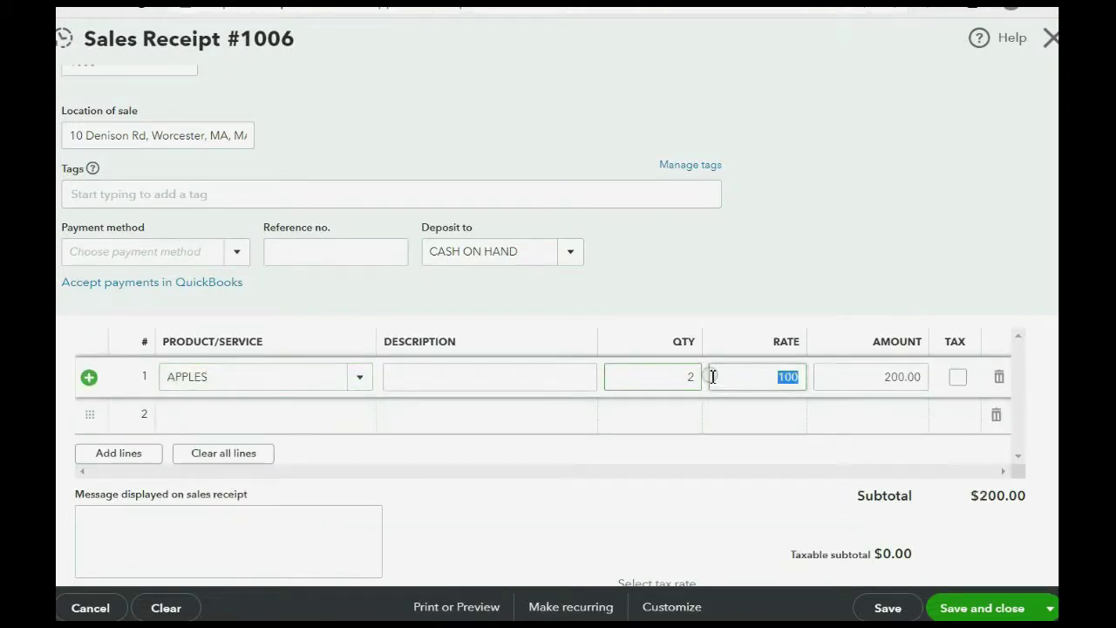
click(959, 377)
Add a taxable second line of 6 BANANAS to the receipt
click(324, 419)
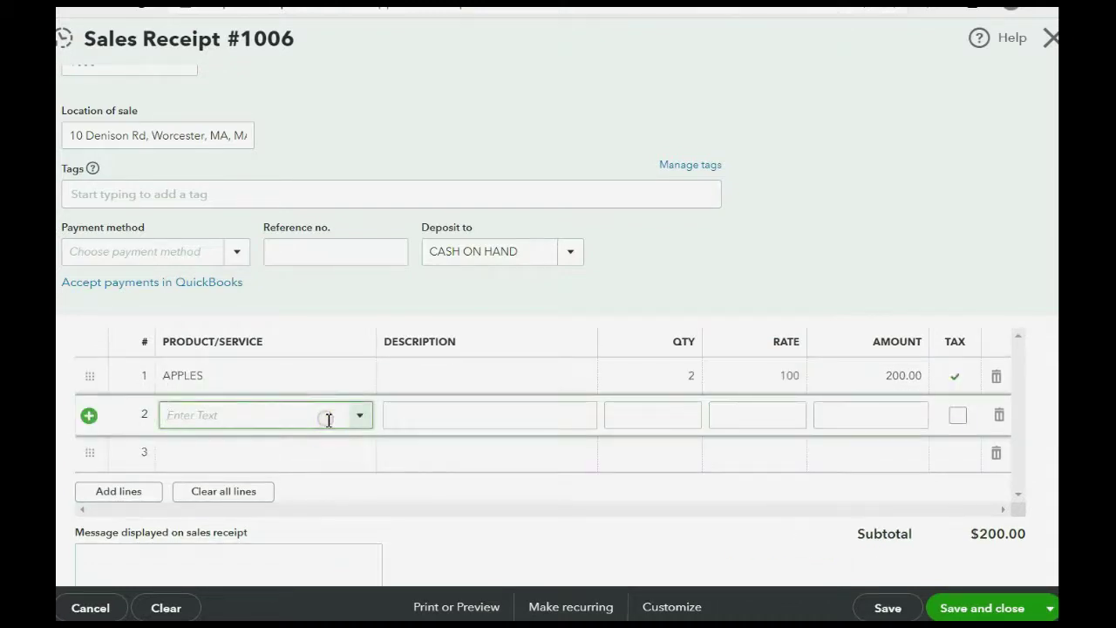
text(BANANAS)
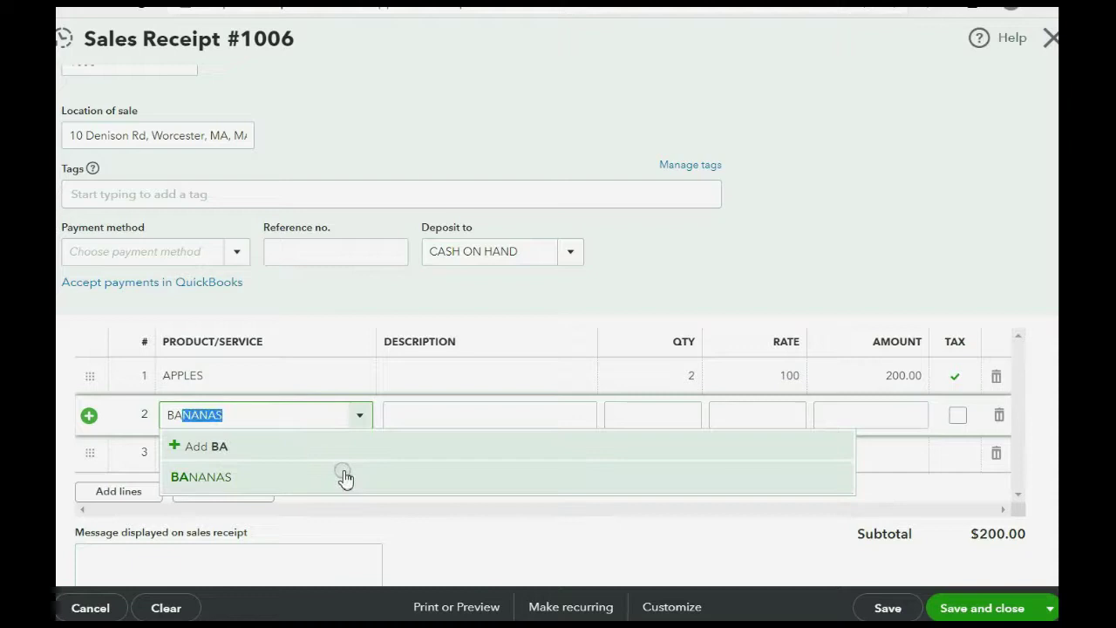
click(344, 476)
click(656, 412)
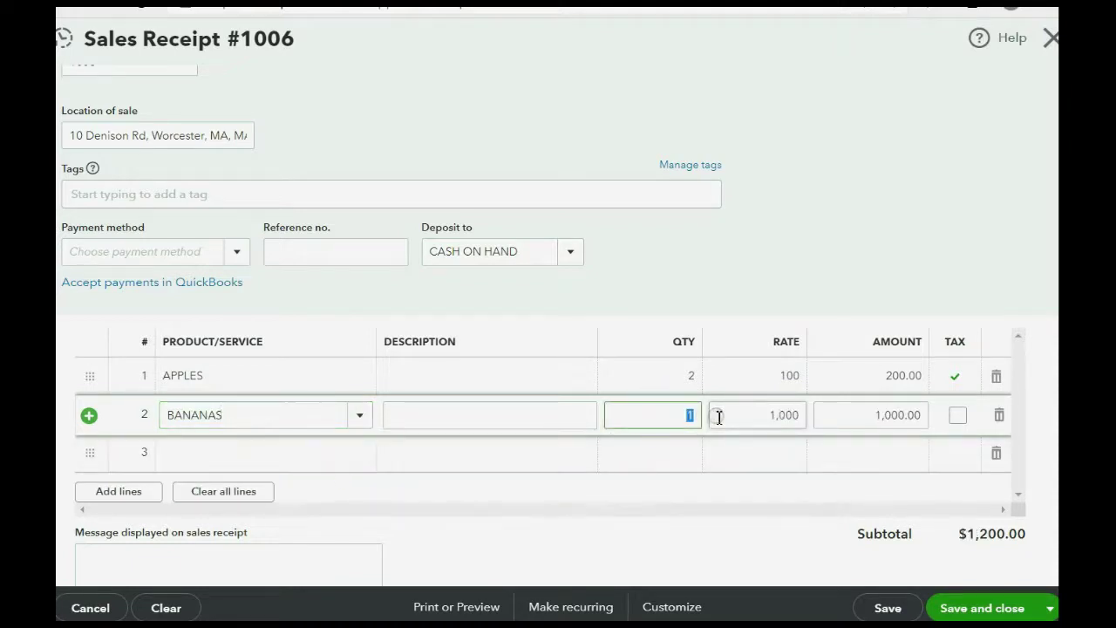
text(6)
click(719, 416)
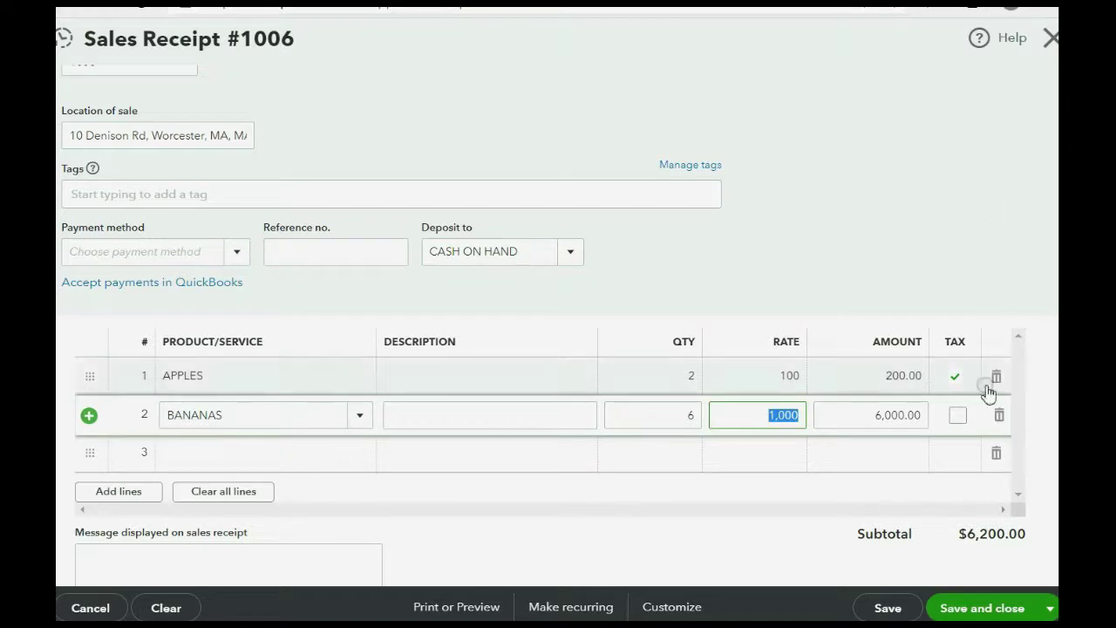
click(957, 416)
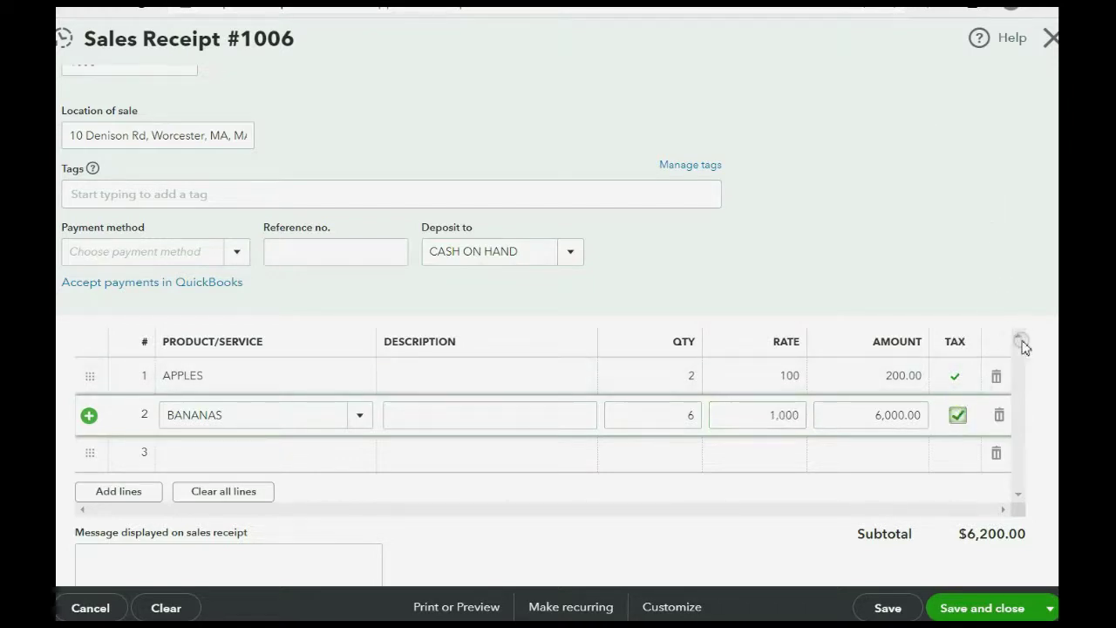
scroll(558, 349, down, 5)
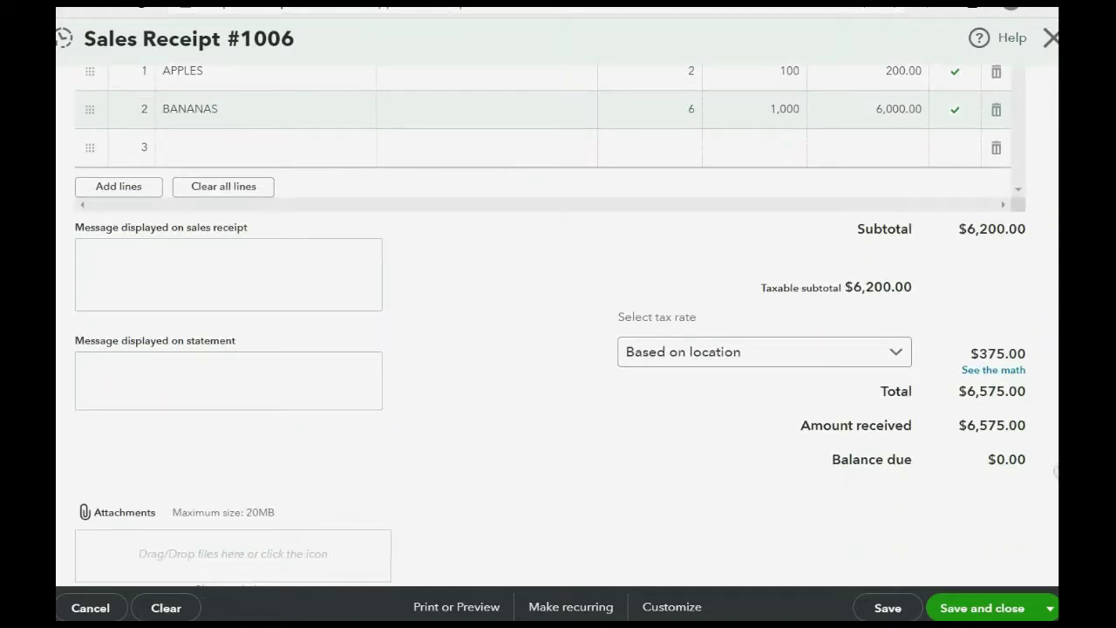
Apply the T & W (11%) tax rate and review the $682.00 tax calculation
click(898, 360)
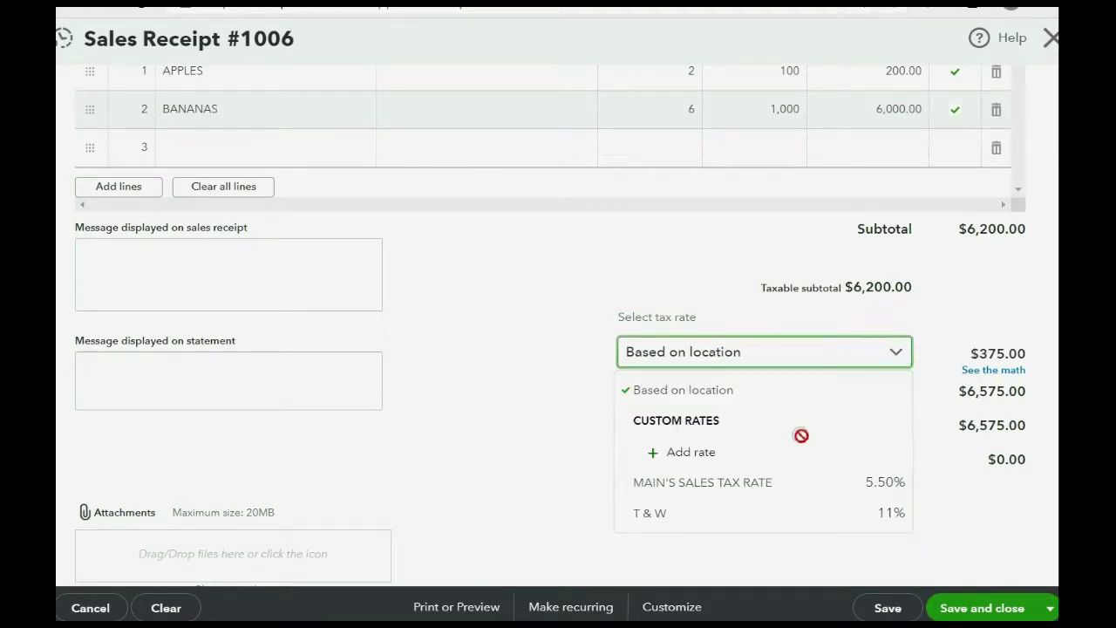
click(776, 513)
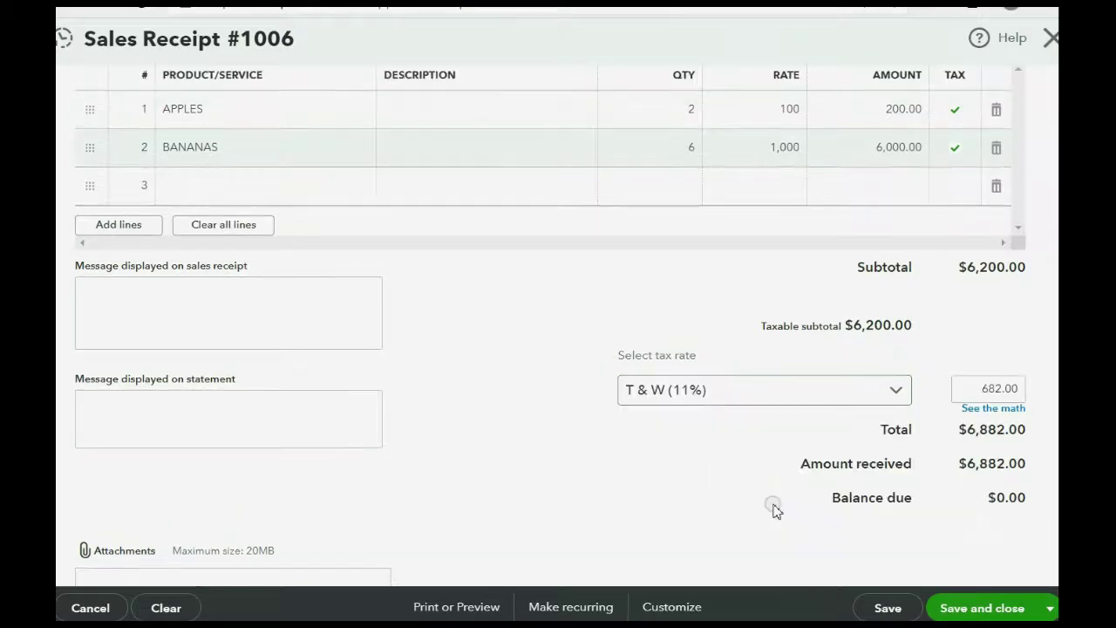
click(994, 410)
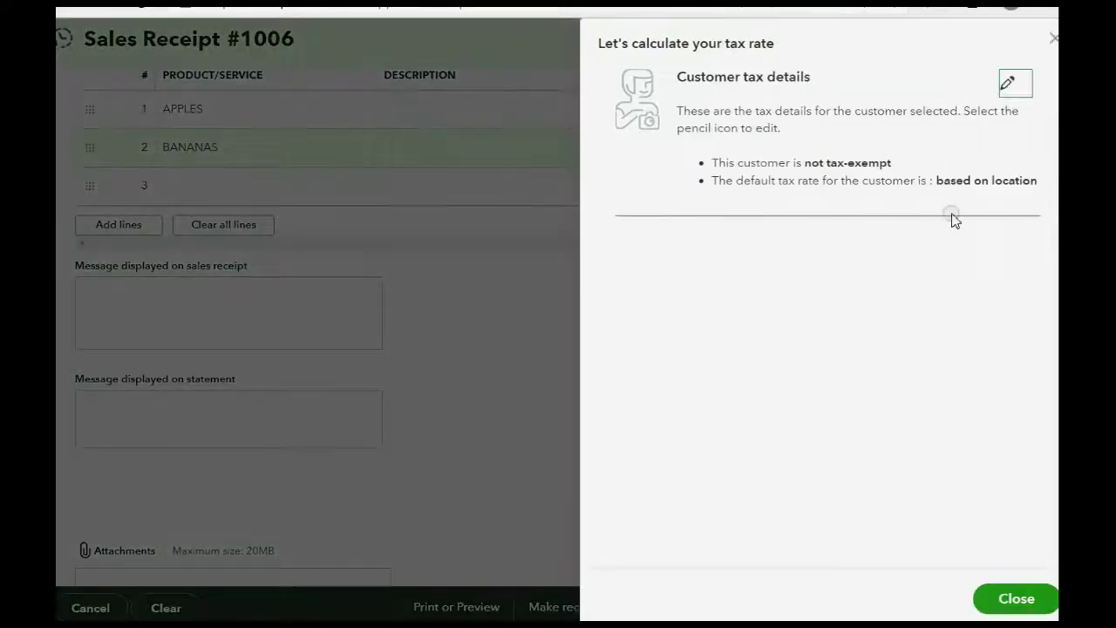
click(1053, 39)
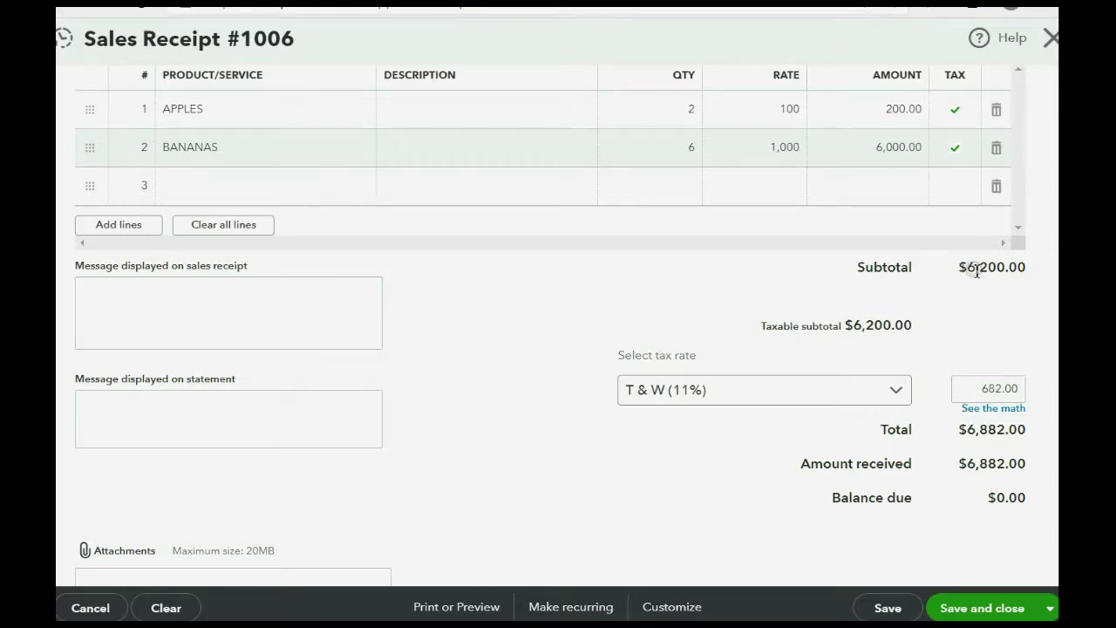
Save the receipt and highlight November 2020 accruing tax: Tennessee $434.00, Wyoming $248.00
click(983, 607)
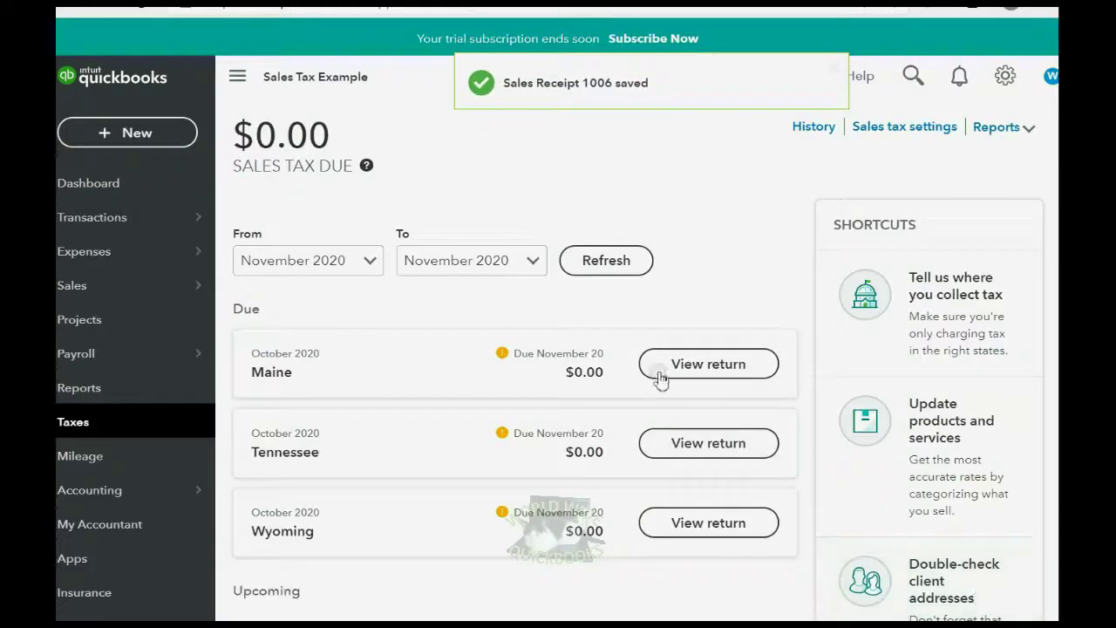
scroll(662, 309, down, 4)
scroll(665, 311, down, 1)
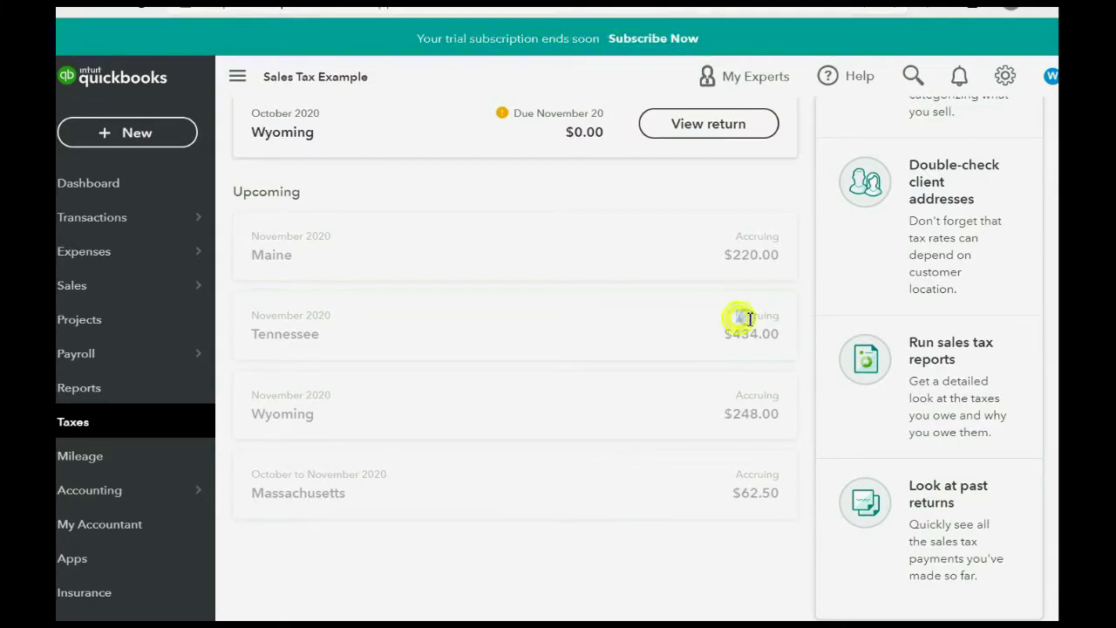
drag(737, 316, 768, 317)
drag(739, 242, 784, 251)
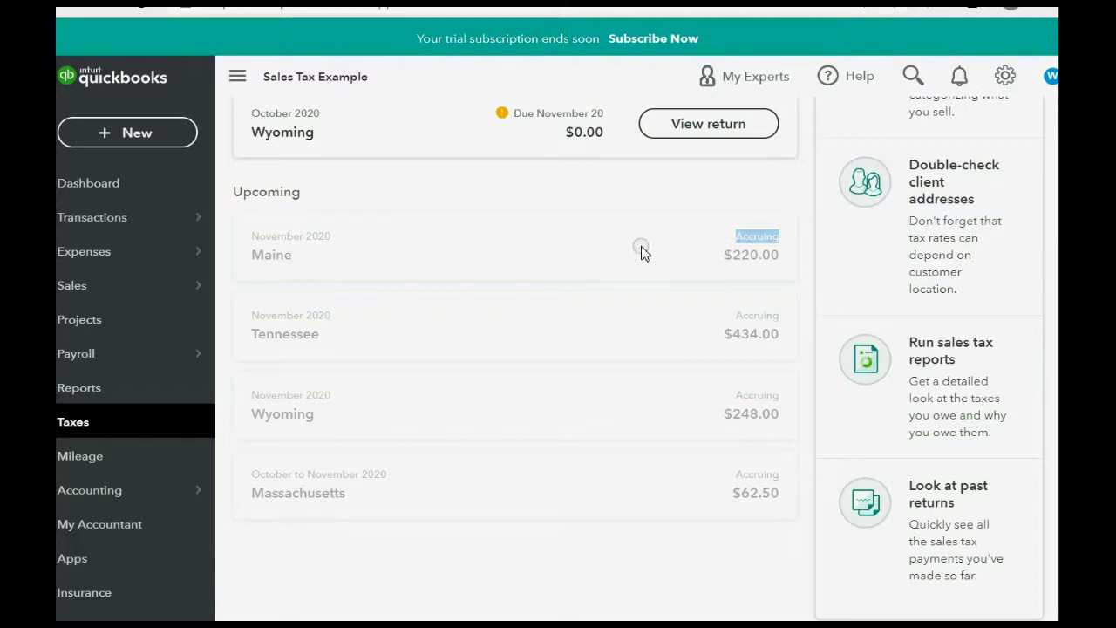
drag(732, 334, 770, 337)
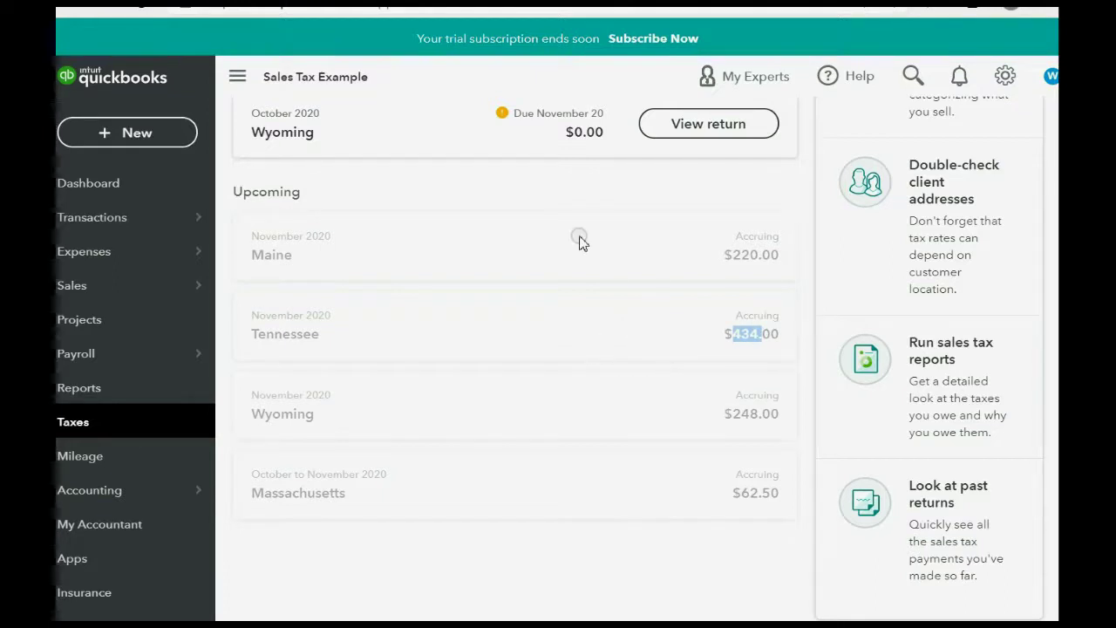
mouse_move(131, 393)
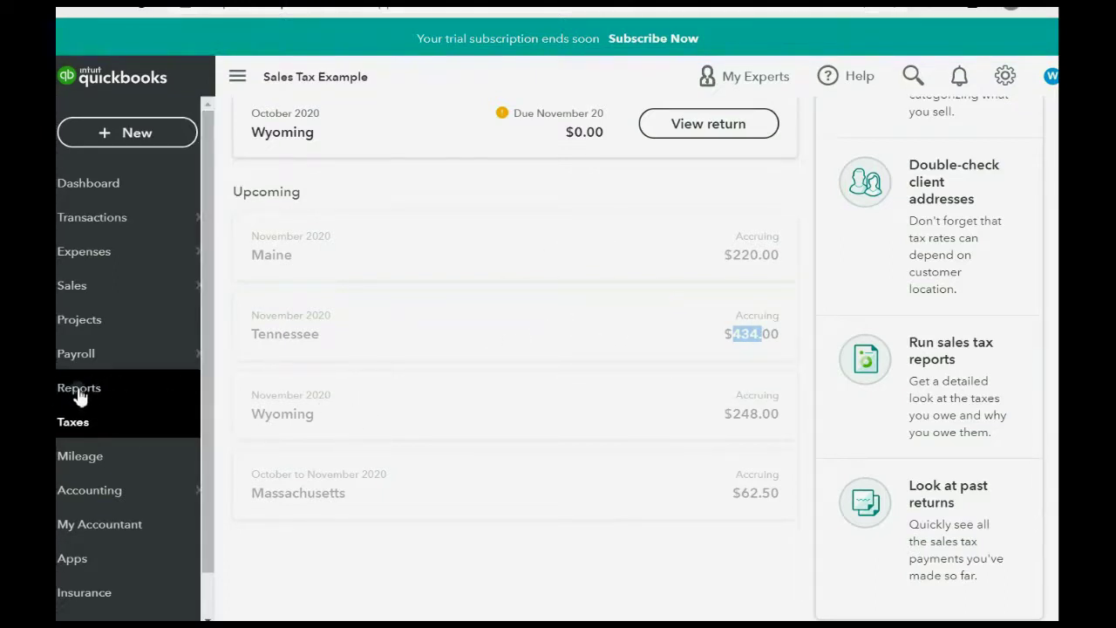
click(82, 388)
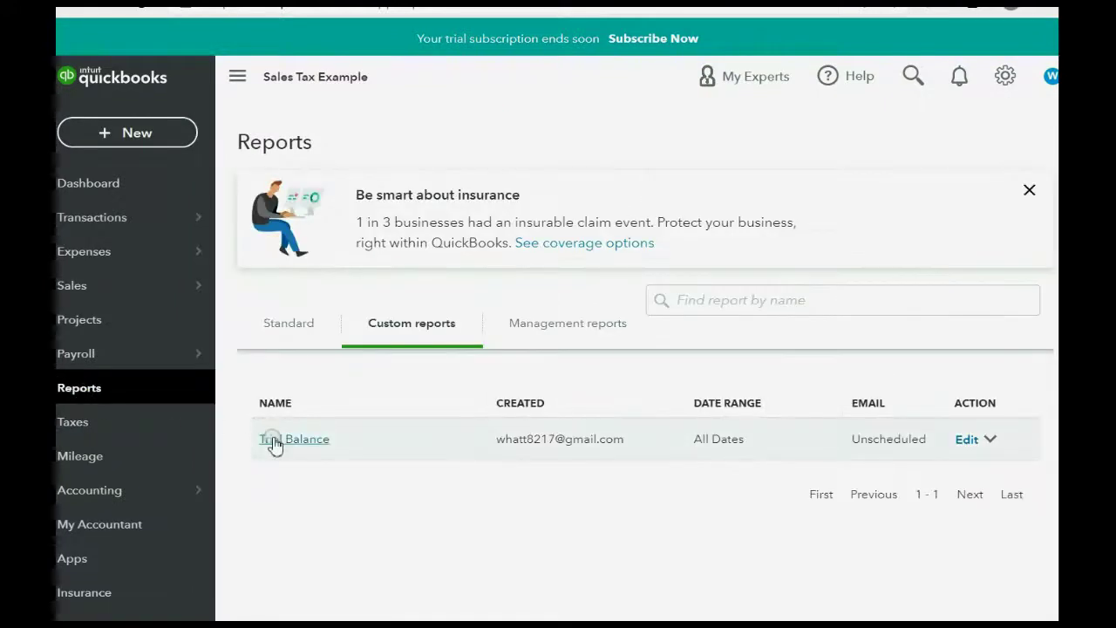
click(274, 441)
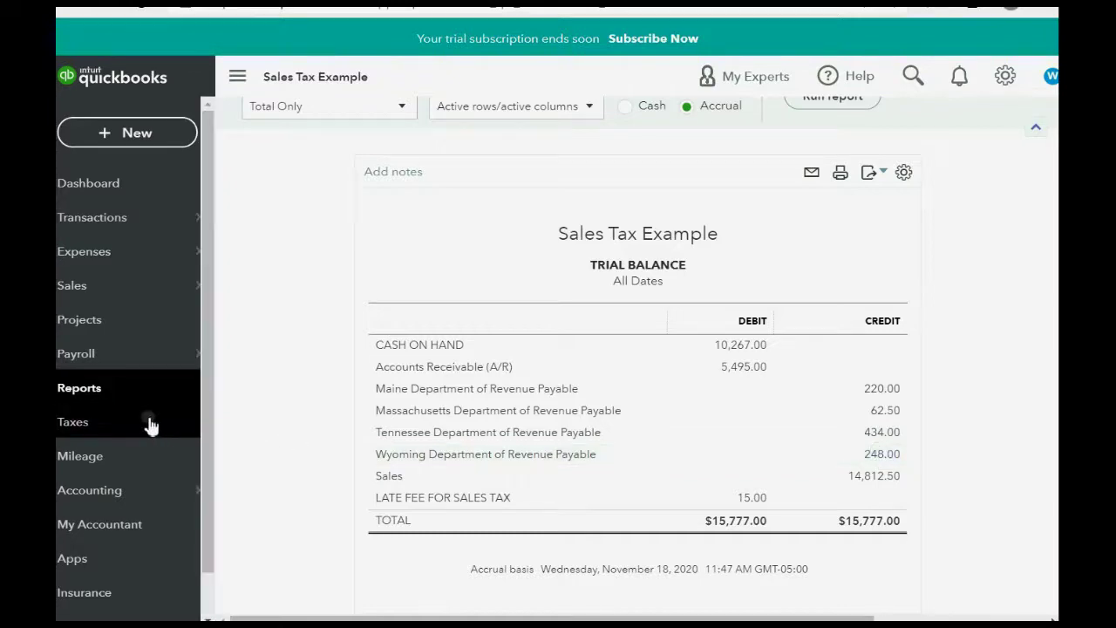
click(123, 423)
scroll(581, 415, down, 5)
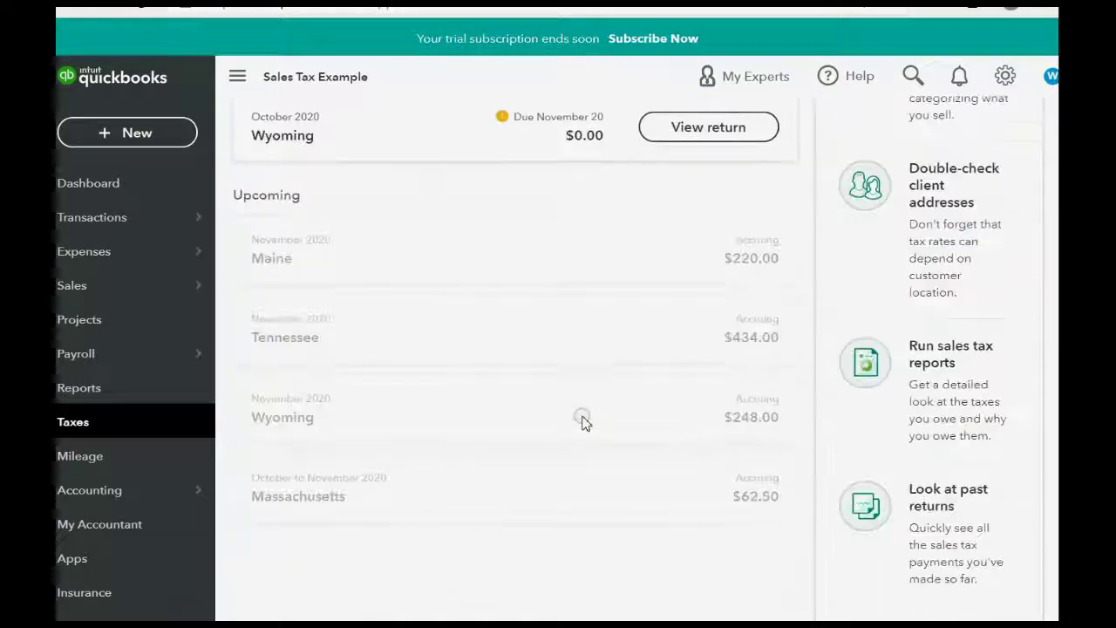
scroll(713, 244, up, 2)
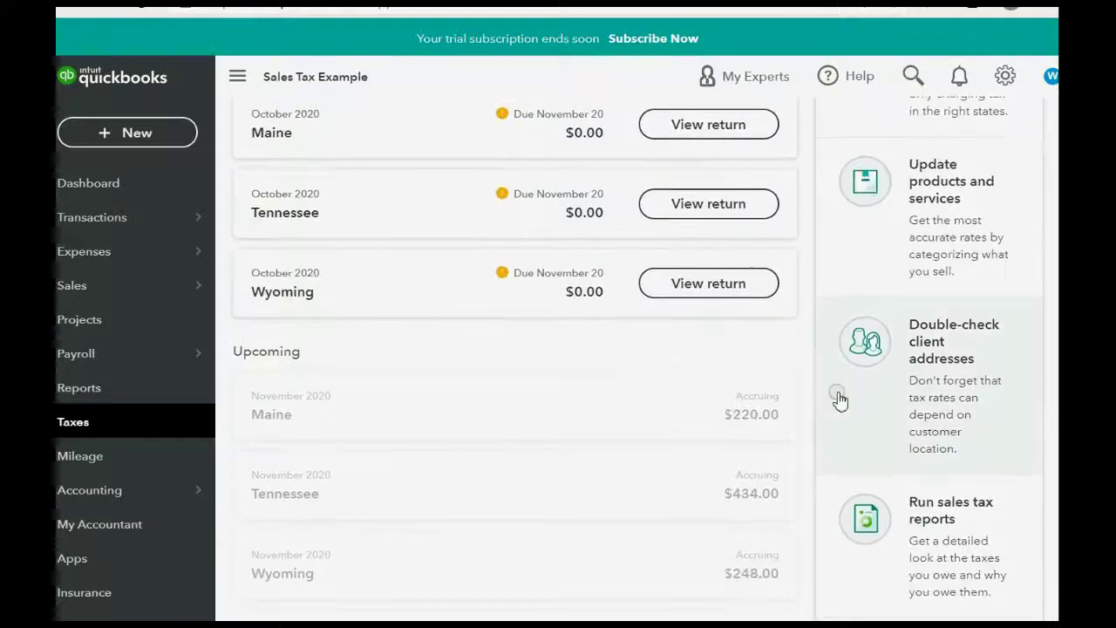